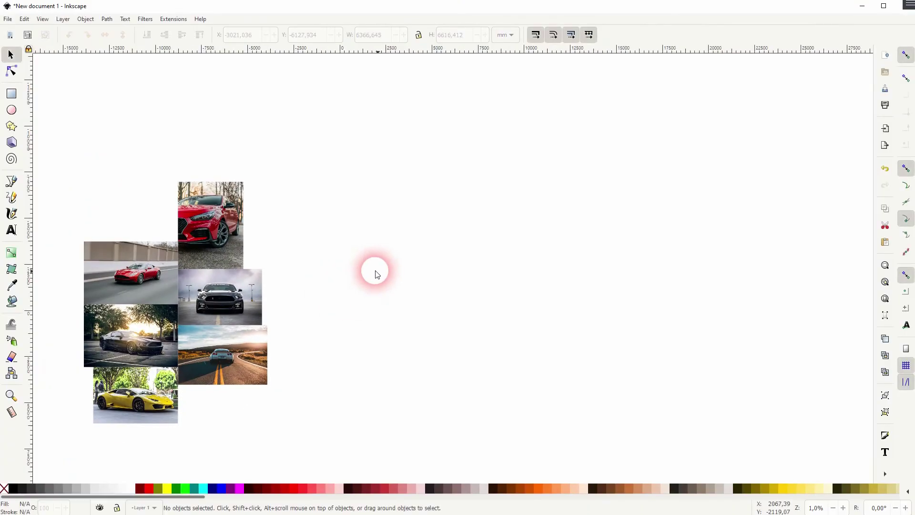
Step: Snap the red-car photo back into the collage and draw a regular hexagon right of the photos
mouse_move(209, 232)
mouse_down()
mouse_move(227, 206)
mouse_move(212, 231)
mouse_up()
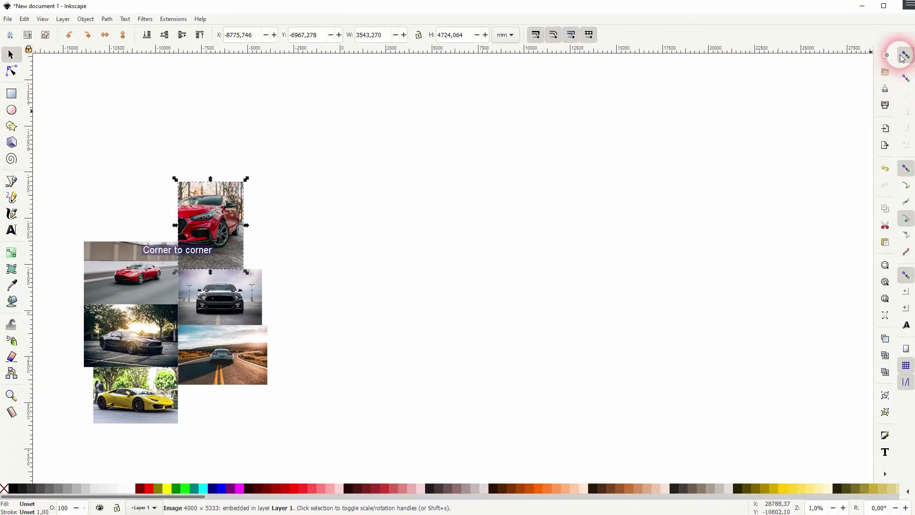
click(581, 279)
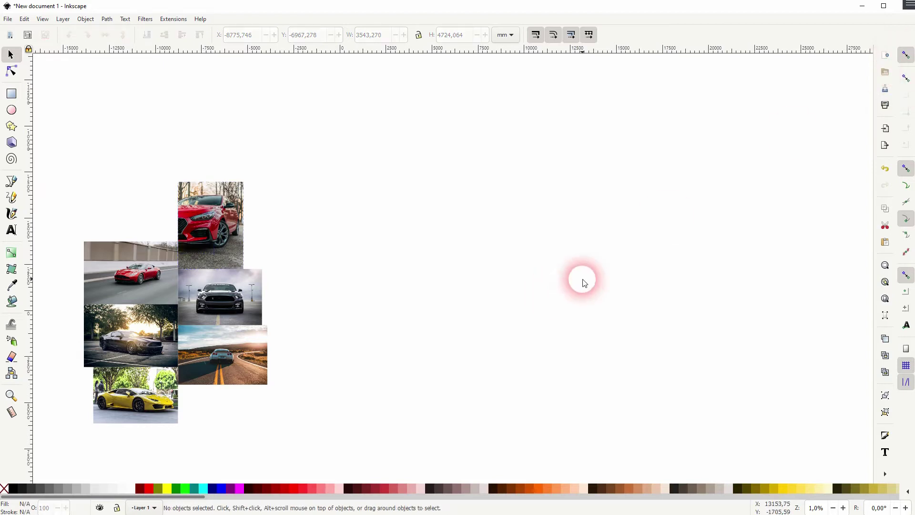
click(11, 126)
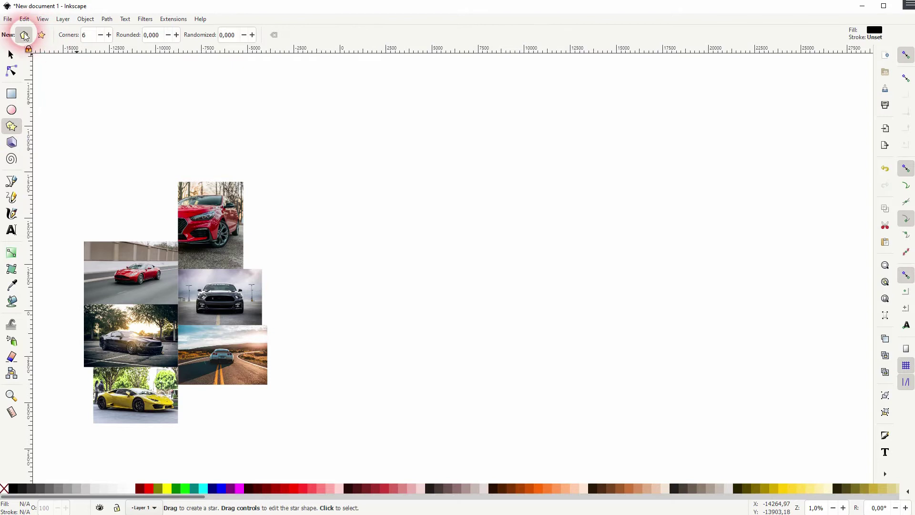
click(23, 35)
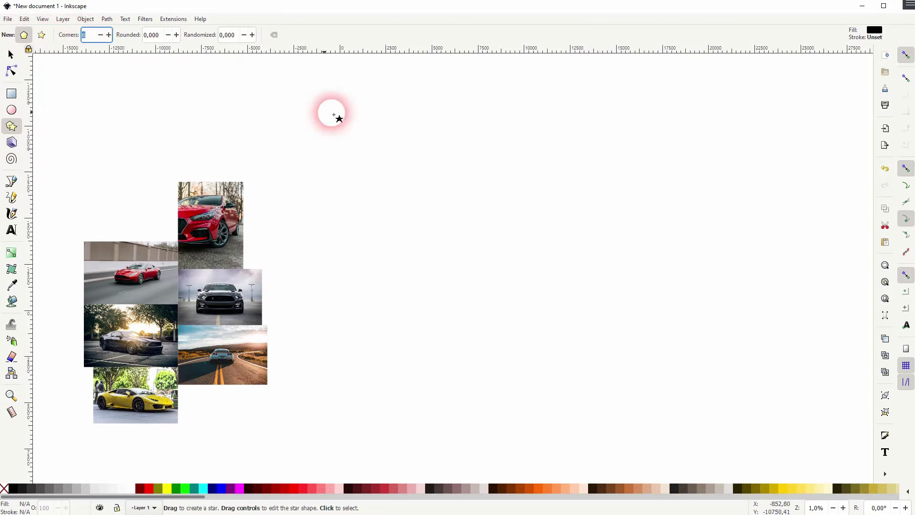
drag(508, 227, 525, 262)
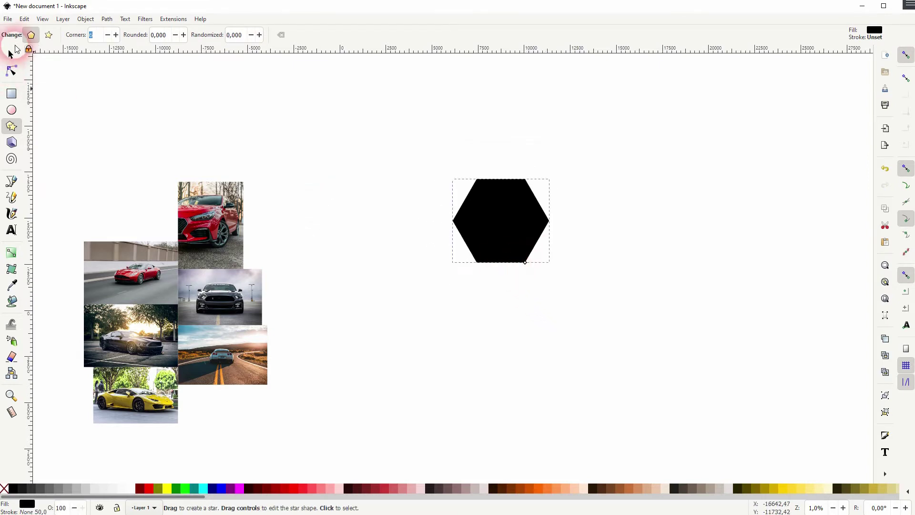
Step: Move the hexagon lower, fill it dark red, and stack a duplicate directly above it
click(12, 54)
drag(495, 219, 496, 284)
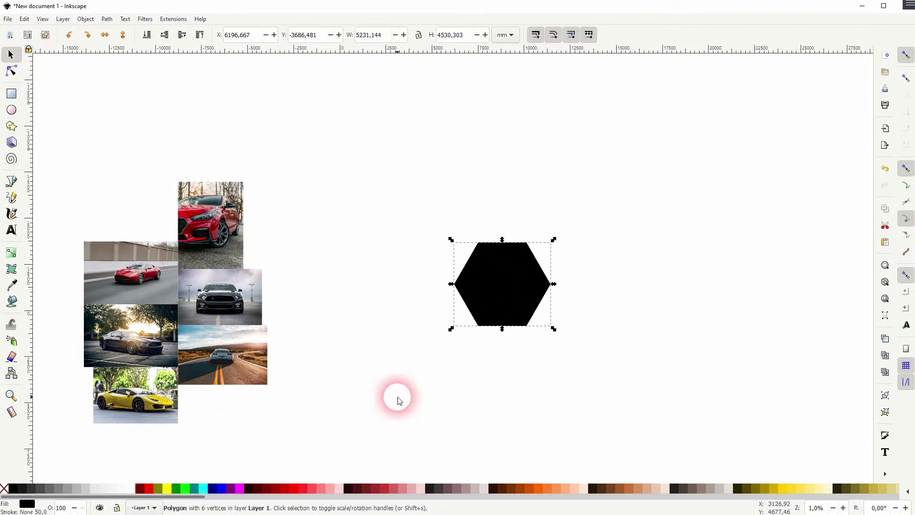
click(139, 488)
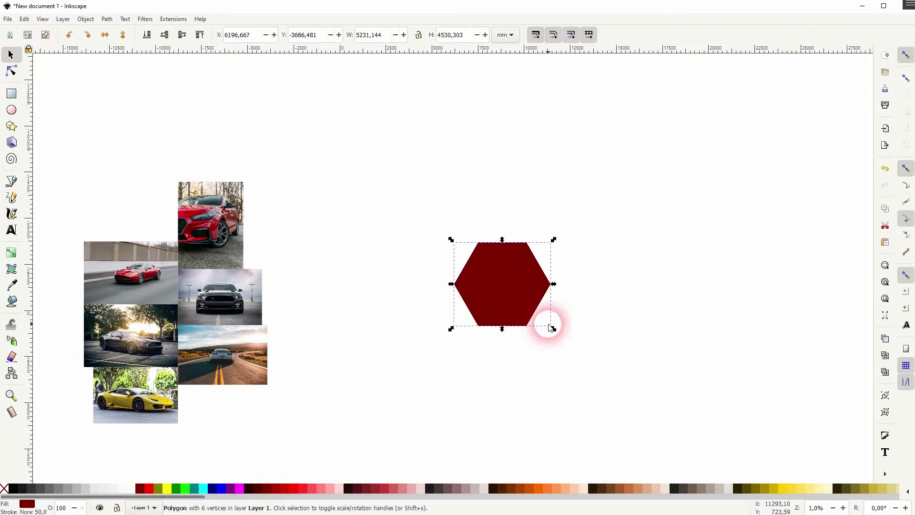
key(ctrl+d)
drag(525, 292, 522, 188)
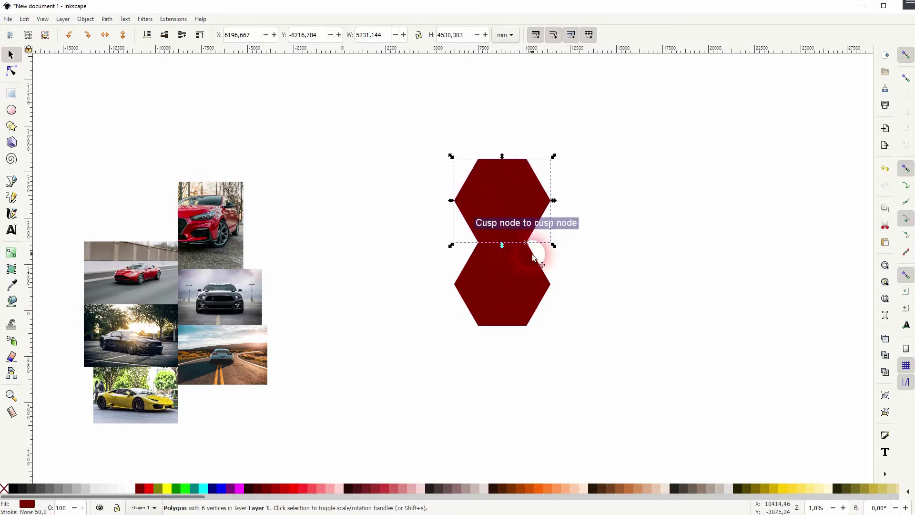
Step: Duplicate the bottom hexagon repeatedly, snapping each copy edge-to-edge around the cluster
click(507, 282)
right_click(508, 285)
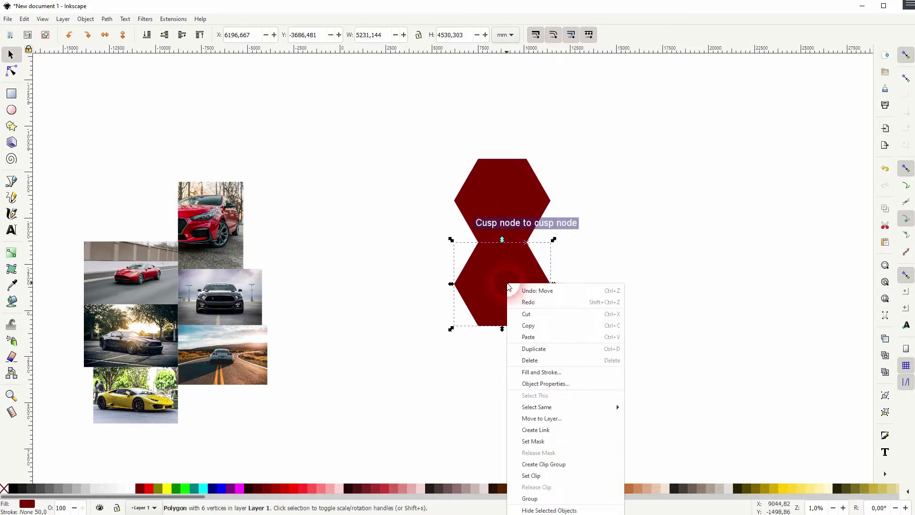
click(609, 349)
drag(514, 291, 594, 238)
click(486, 300)
key(ctrl+d)
drag(502, 289, 433, 226)
key(ctrl+d)
key(ctrl+d)
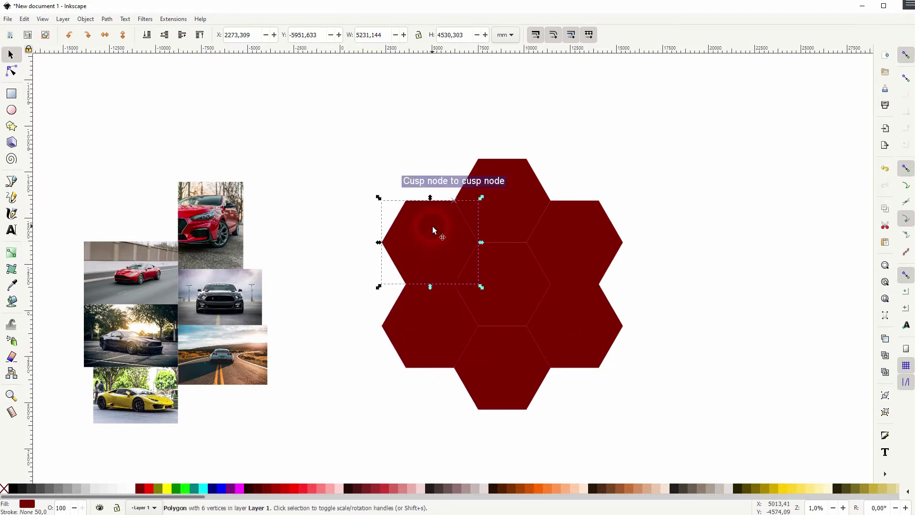
click(335, 298)
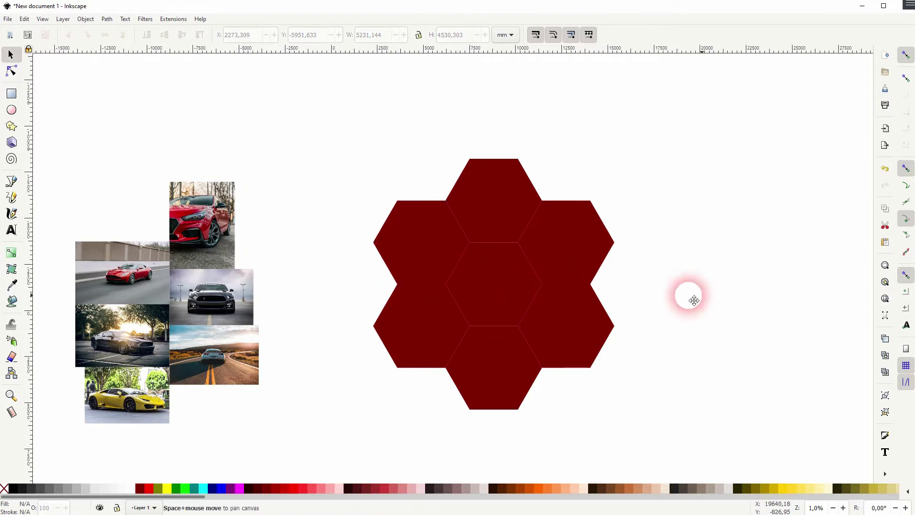
Step: Scale all six car photos together to about 143% and nudge the red sports-car photo toward the hexagons
drag(691, 296, 678, 297)
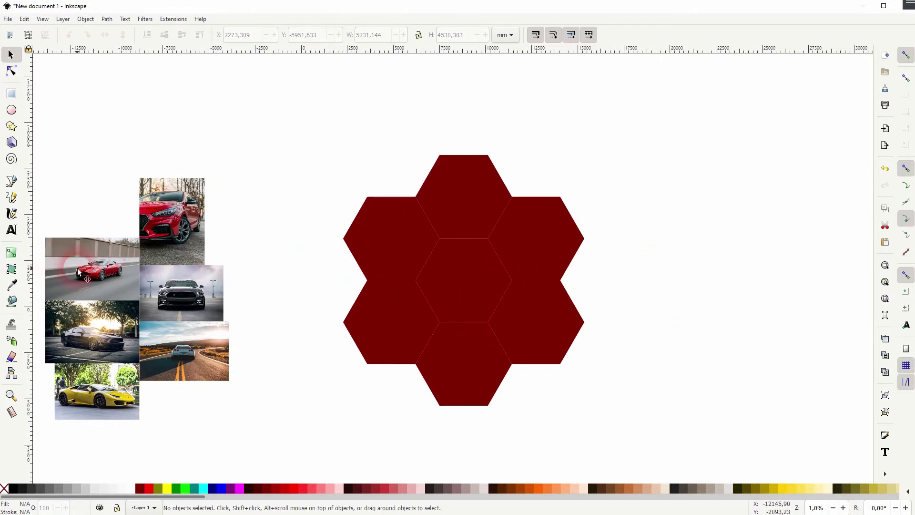
mouse_move(78, 271)
mouse_down()
mouse_move(452, 282)
mouse_move(78, 271)
mouse_up()
scroll(223, 333, left, 3)
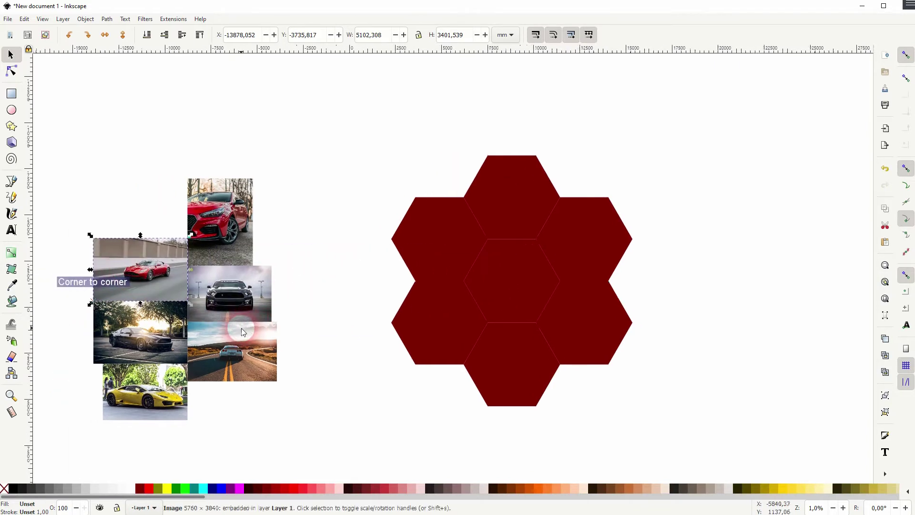
drag(61, 441, 324, 213)
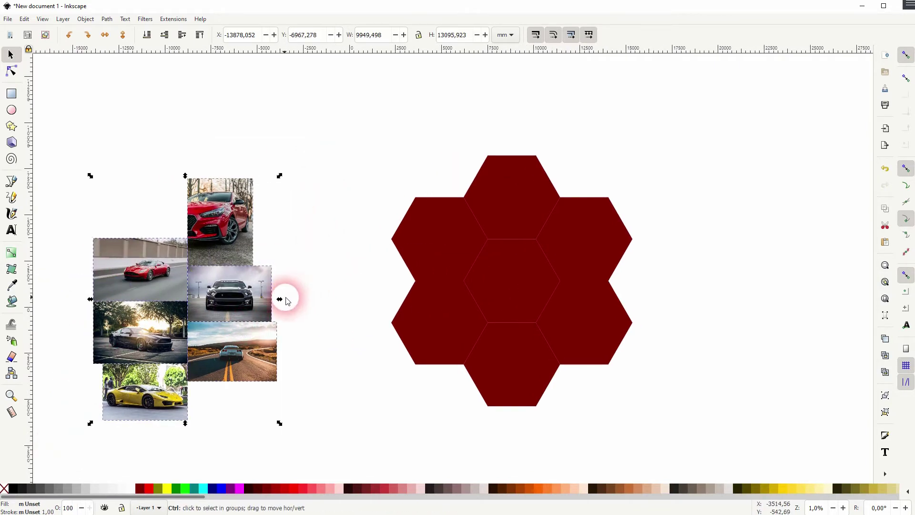
drag(286, 298, 361, 300)
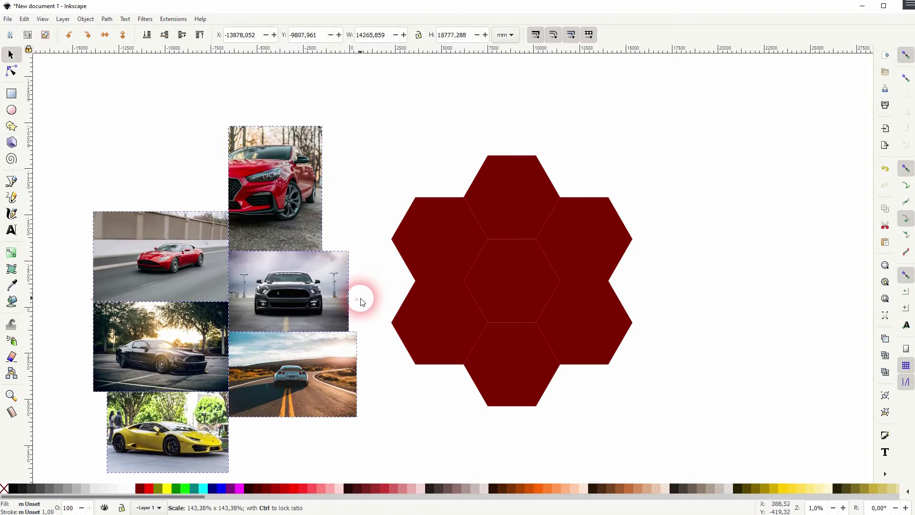
click(731, 276)
mouse_move(176, 276)
mouse_down()
mouse_move(503, 278)
mouse_move(358, 290)
mouse_move(131, 275)
mouse_move(176, 262)
mouse_up()
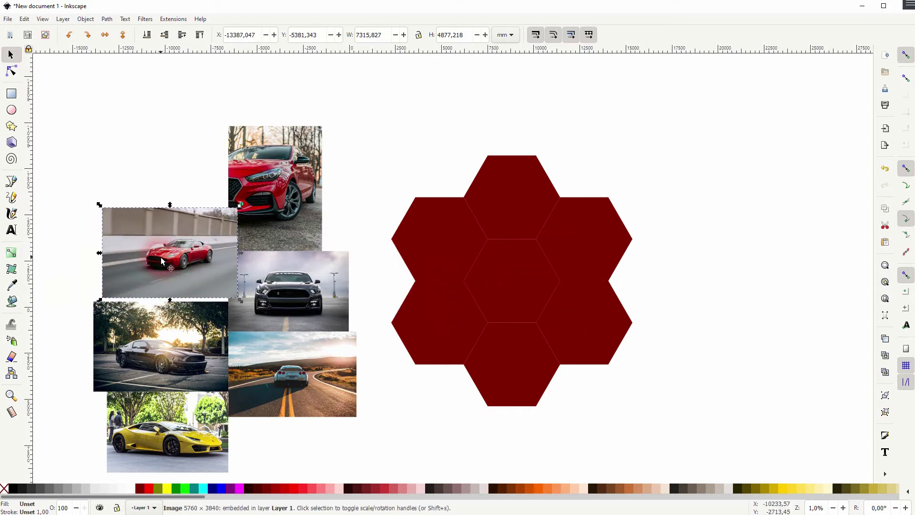
drag(66, 91, 374, 472)
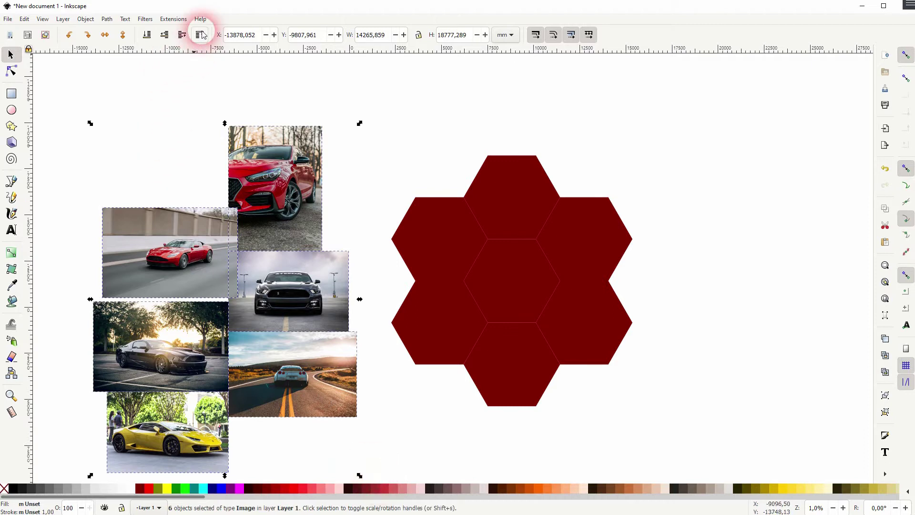
click(164, 137)
drag(165, 258, 498, 282)
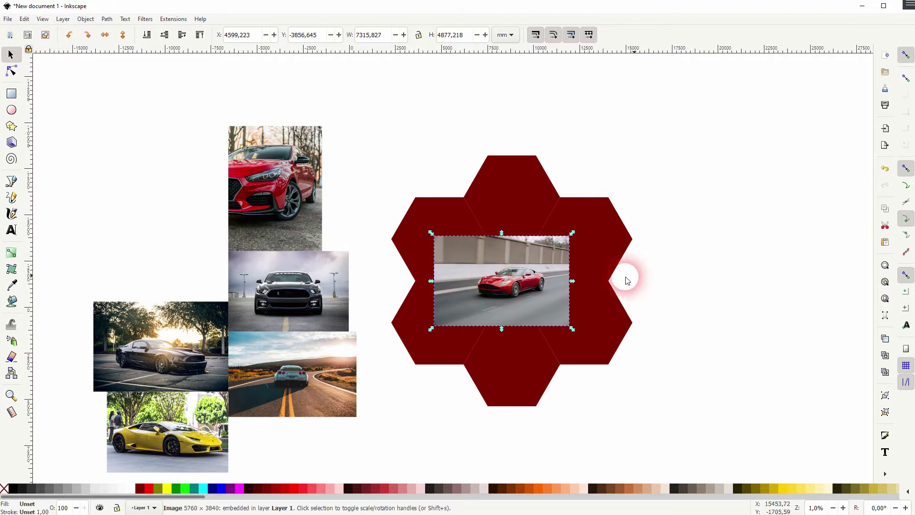
click(147, 34)
click(556, 276)
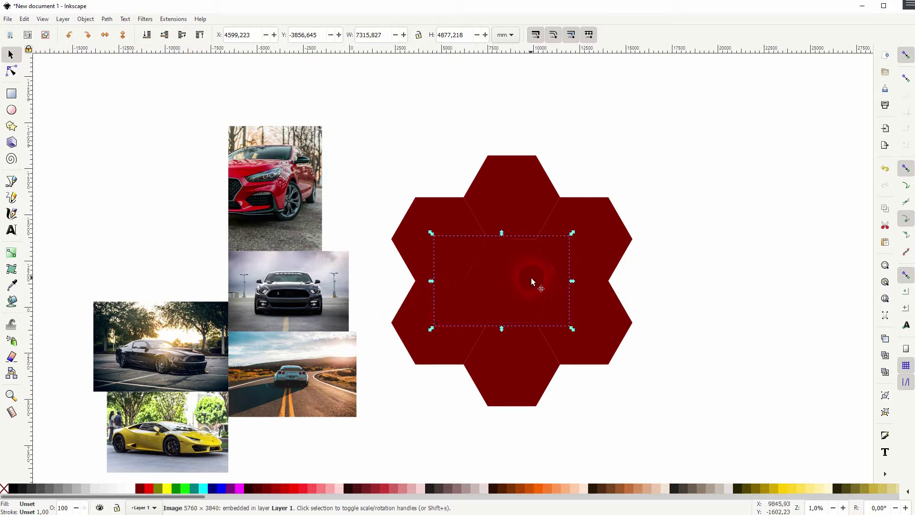
key(ctrl+z)
key(ctrl+z)
key(ctrl+z)
drag(371, 125, 666, 433)
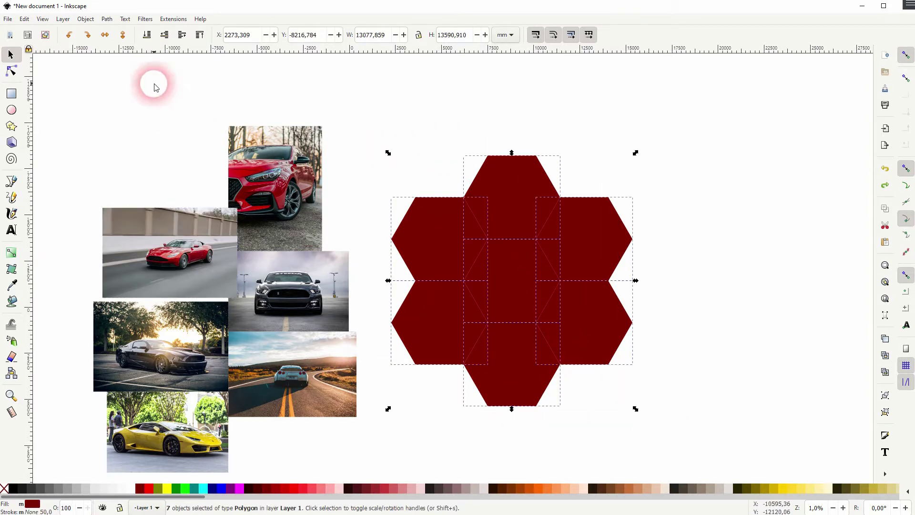
Step: Set the selected hexagons' opacity to 50 in Fill and Stroke
click(84, 19)
click(107, 30)
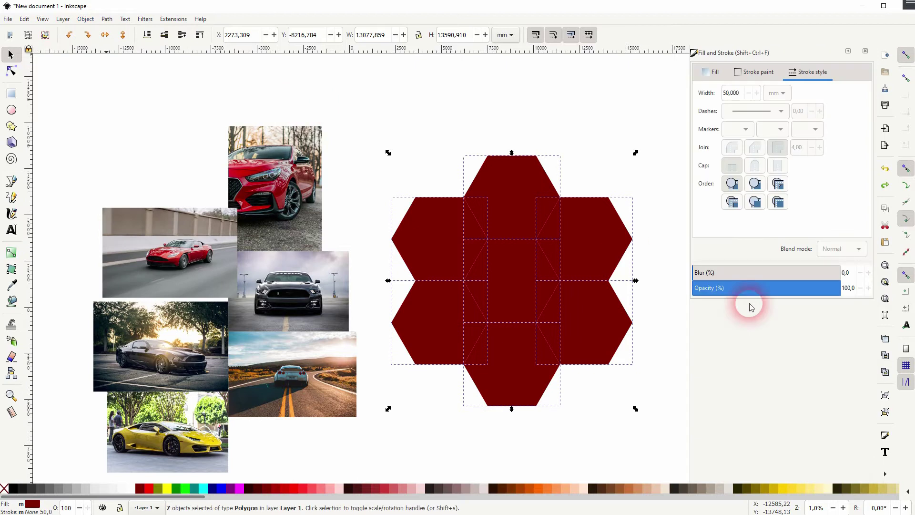
click(766, 288)
click(643, 414)
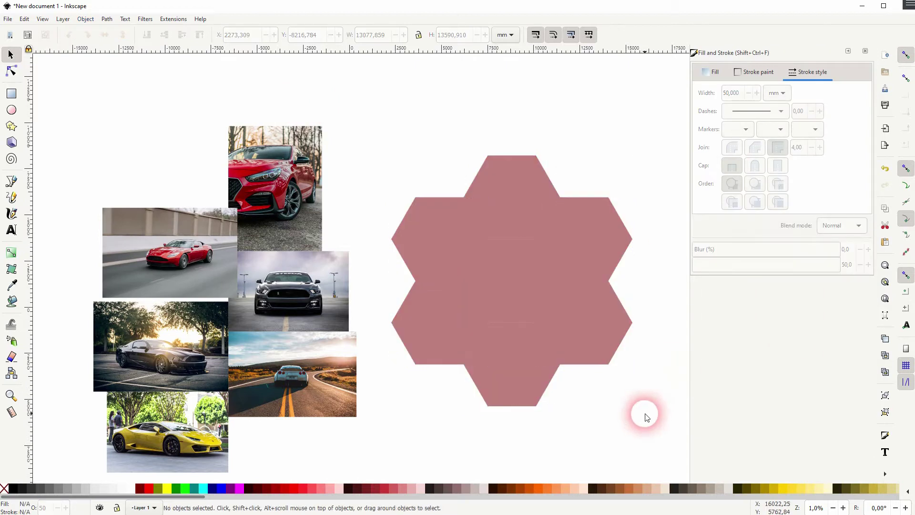
Step: Trial-place the red sports-car photo under the honeycomb centre, undo it, and reselect all seven hexagons
drag(645, 413, 558, 379)
drag(107, 235, 418, 260)
click(147, 37)
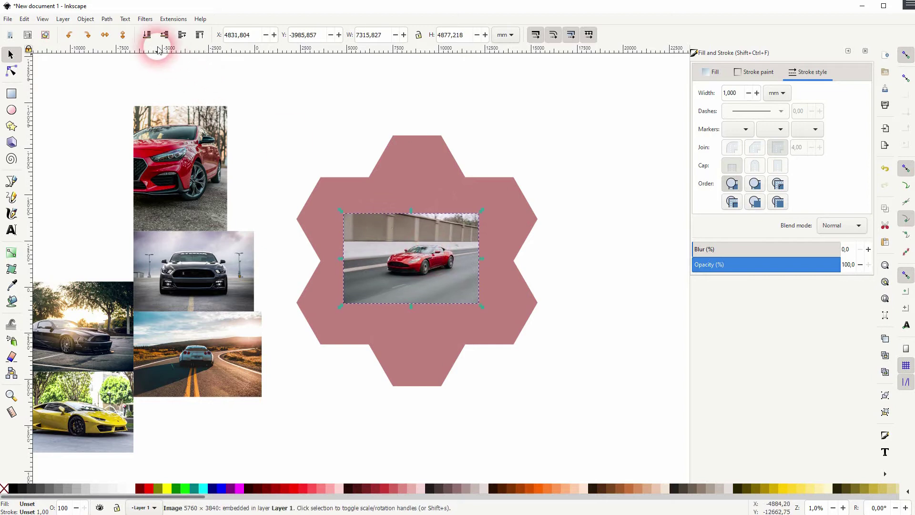
click(448, 205)
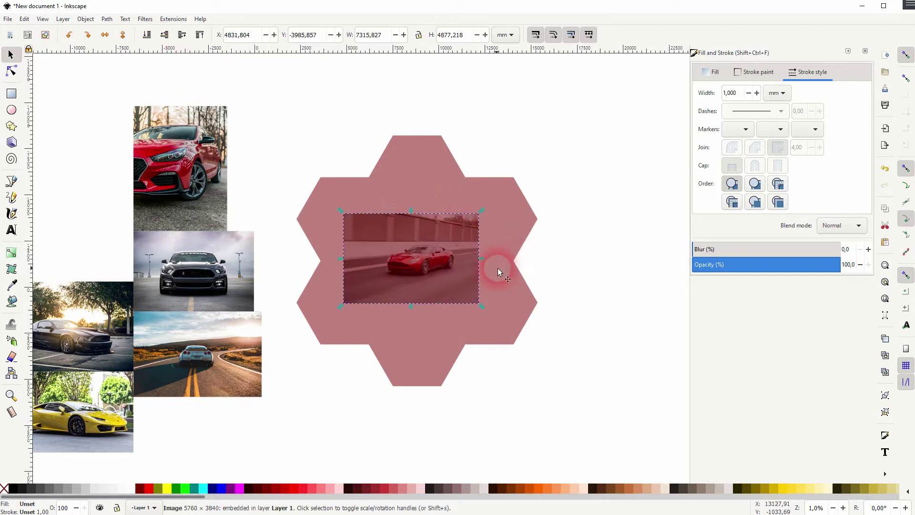
ctrl+scroll(414, 269, up, 2)
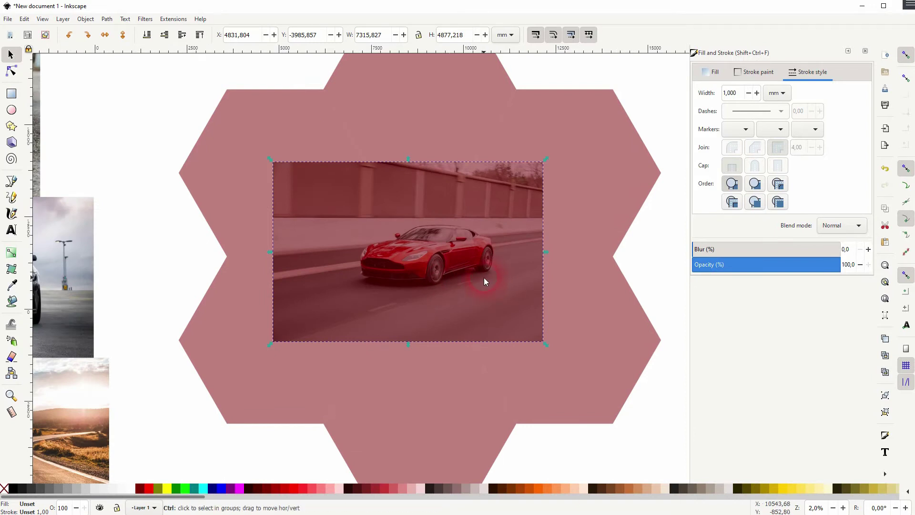
ctrl+scroll(484, 278, down, 2)
key(Home)
click(428, 267)
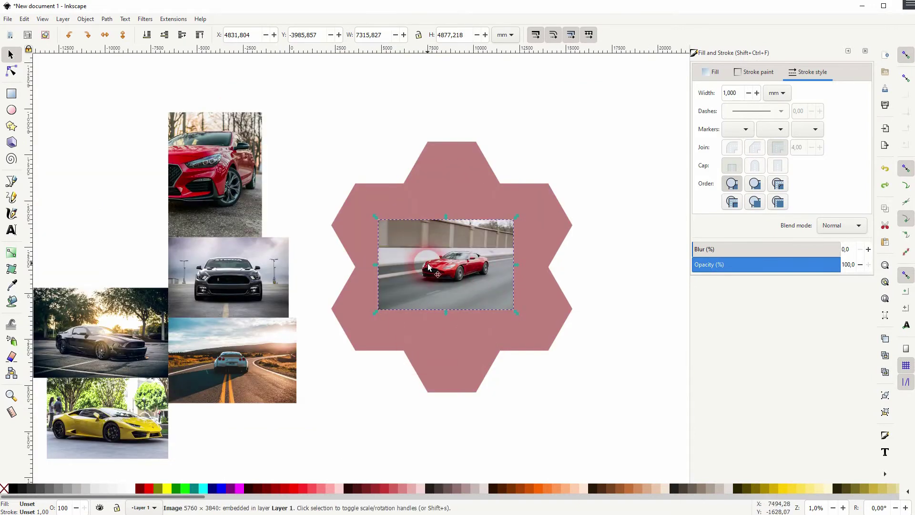
key(ctrl+z)
mouse_move(317, 98)
mouse_down()
mouse_move(606, 445)
mouse_move(607, 438)
mouse_up()
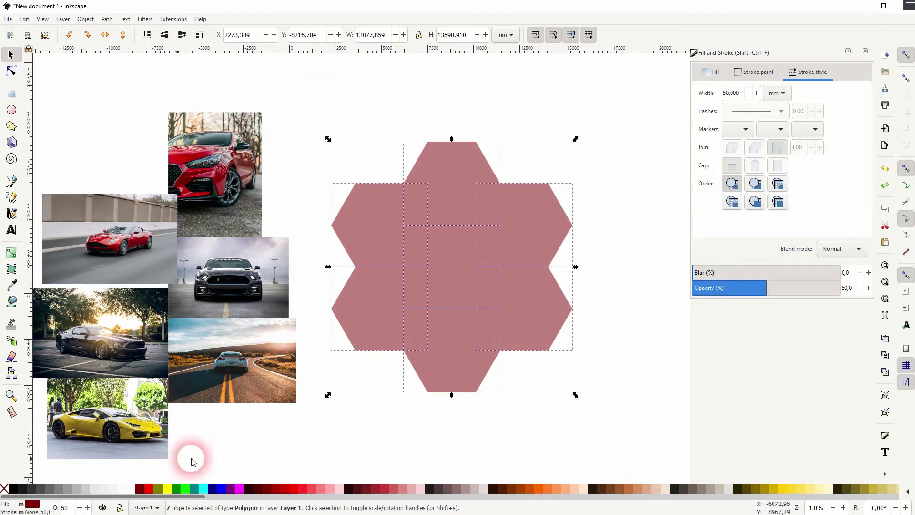
Step: Drag the red car photo onto the honeycomb centre and lower it, then undo a stray hexagon move and the lowering
shift+click(12, 489)
key(Escape)
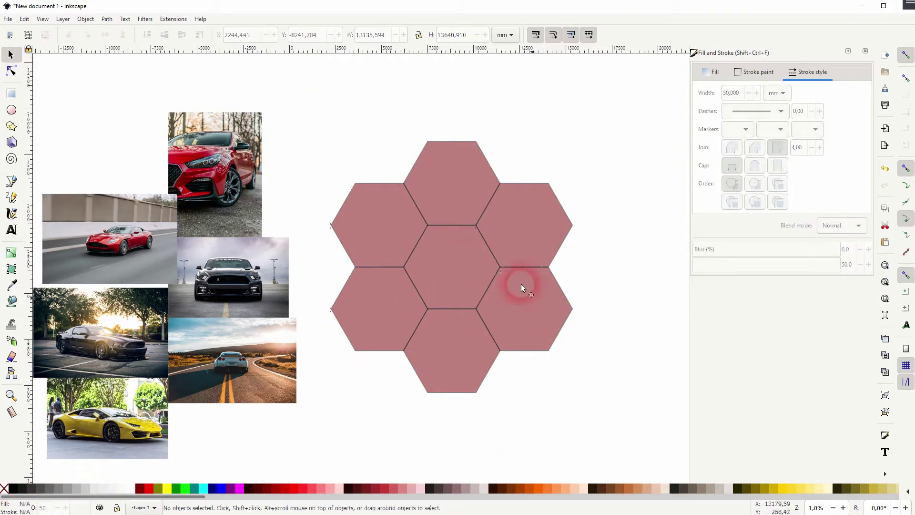
drag(108, 223, 457, 257)
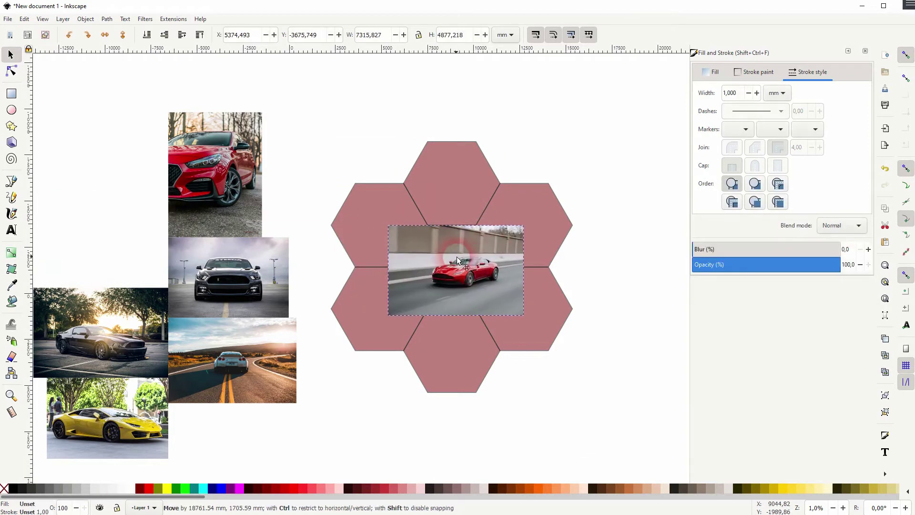
click(150, 39)
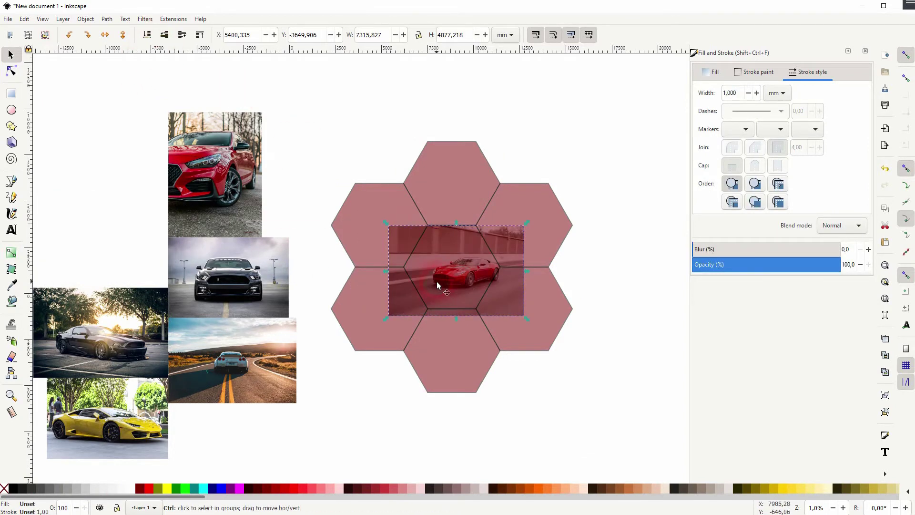
scroll(456, 267, up, 2)
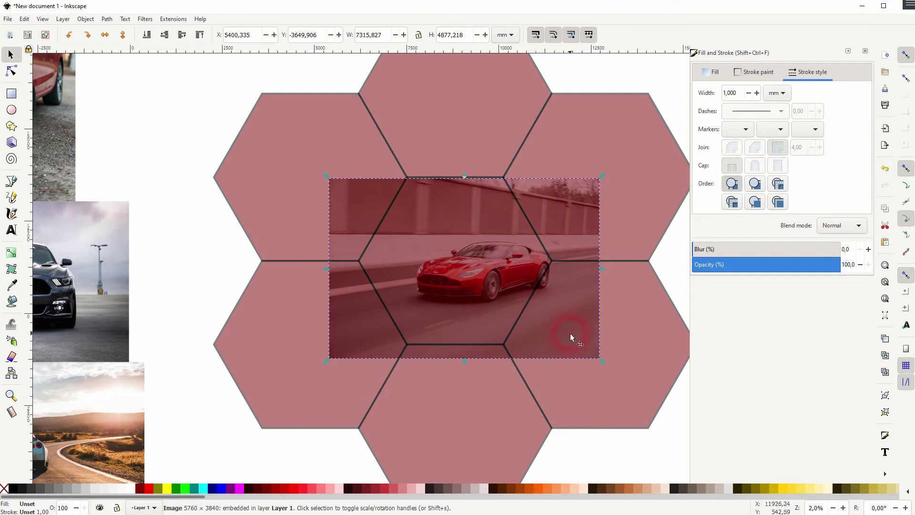
drag(574, 334, 580, 356)
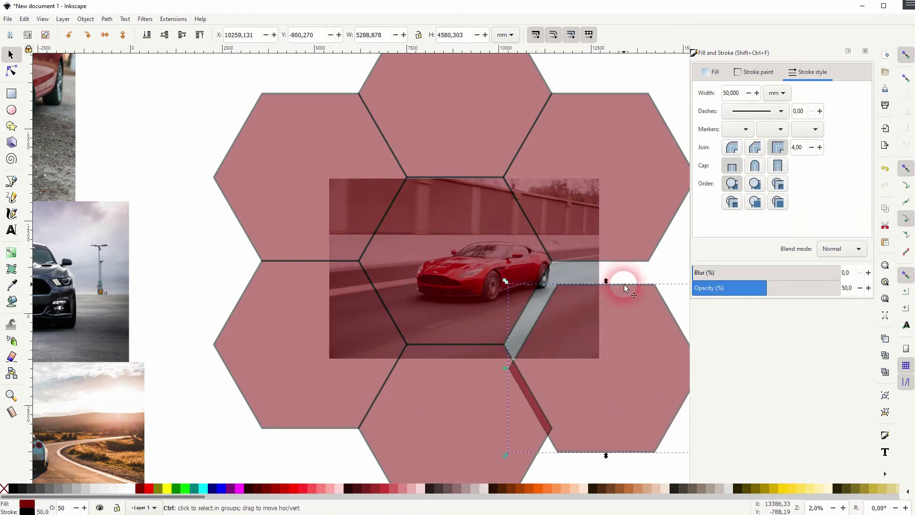
key(ctrl+z)
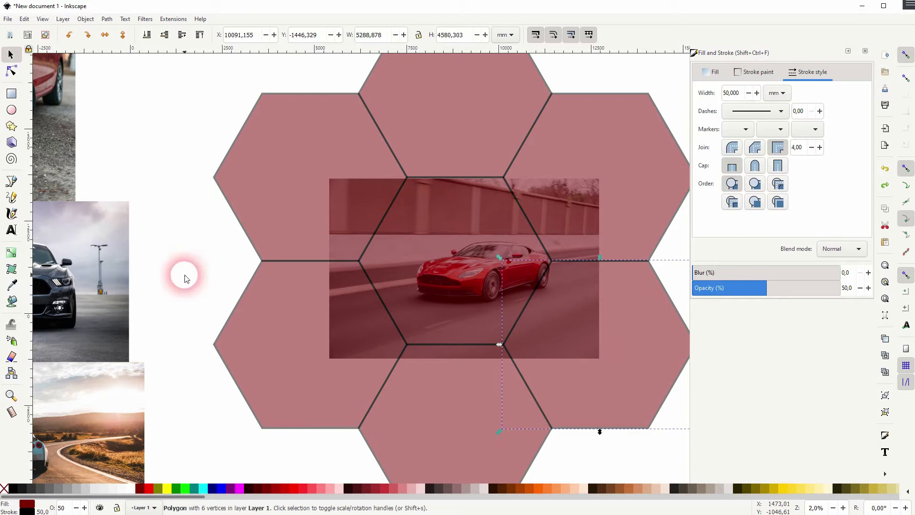
key(ctrl+z)
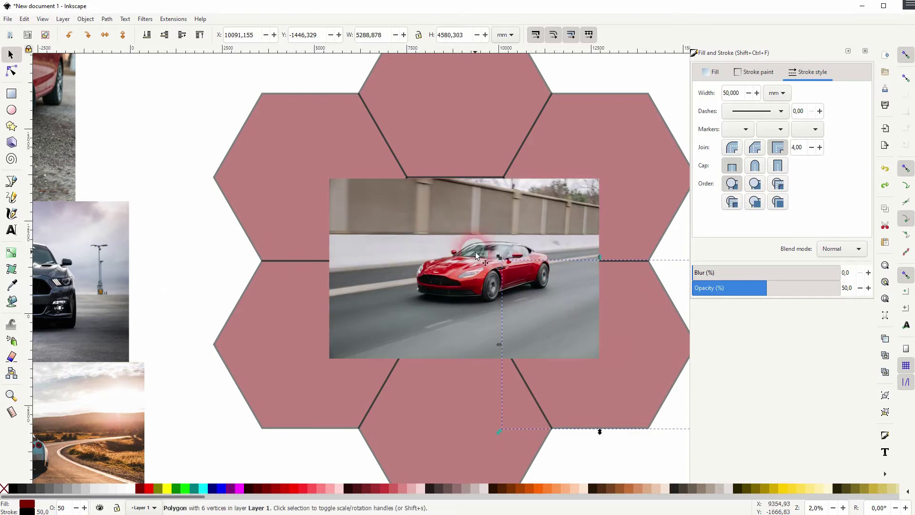
Step: Align the photo translucently over the centre hexagon, restore full opacity, lower it and clip it to the hexagon
drag(476, 251, 453, 241)
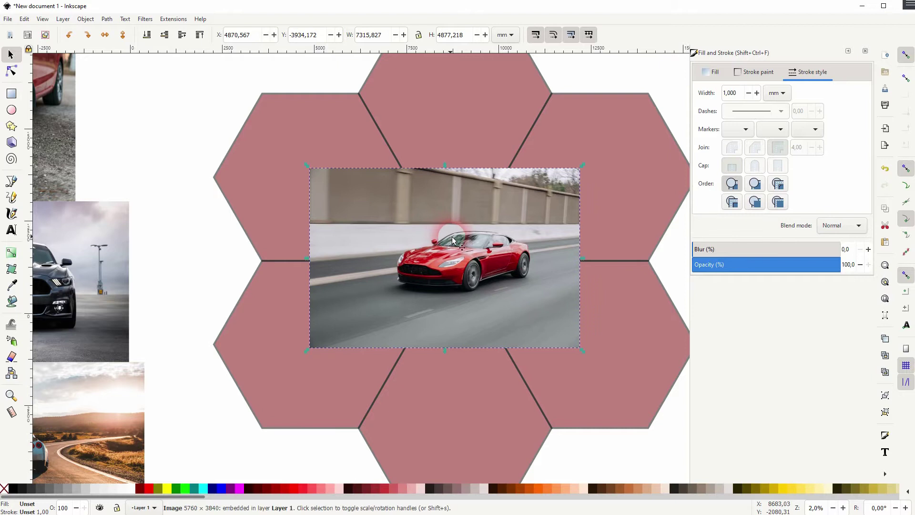
click(790, 268)
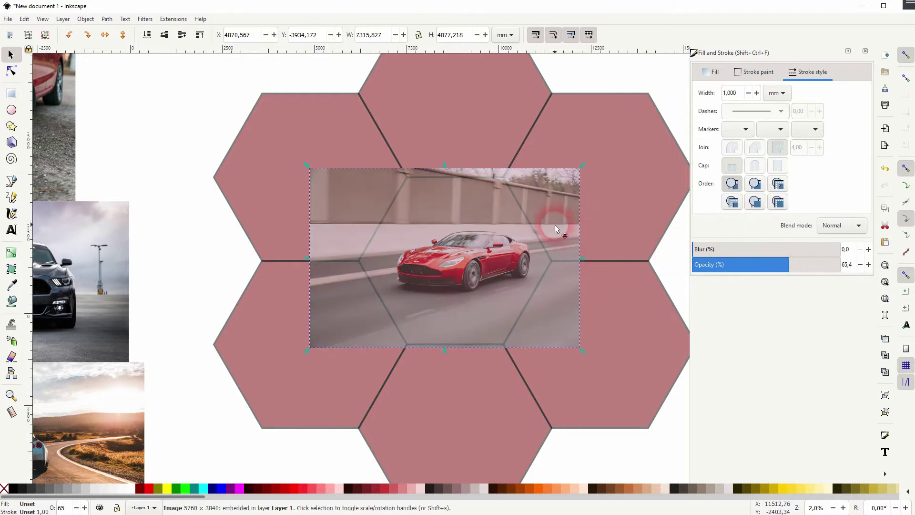
mouse_move(556, 225)
mouse_down()
mouse_move(573, 225)
mouse_move(555, 227)
mouse_up()
drag(796, 266, 895, 266)
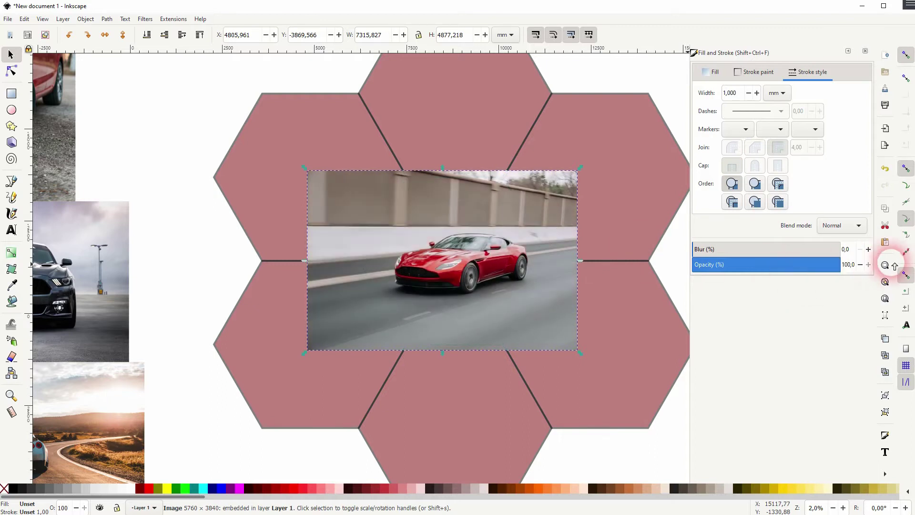
click(148, 37)
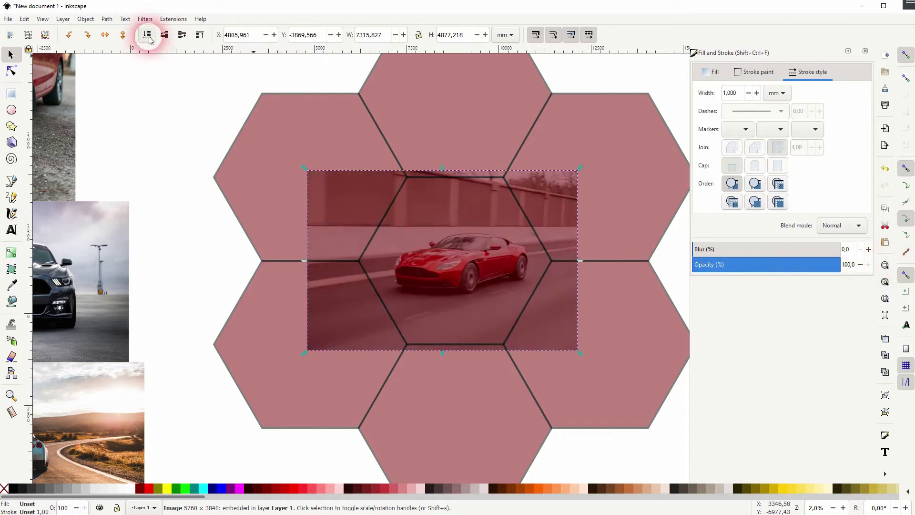
shift+click(433, 214)
right_click(431, 217)
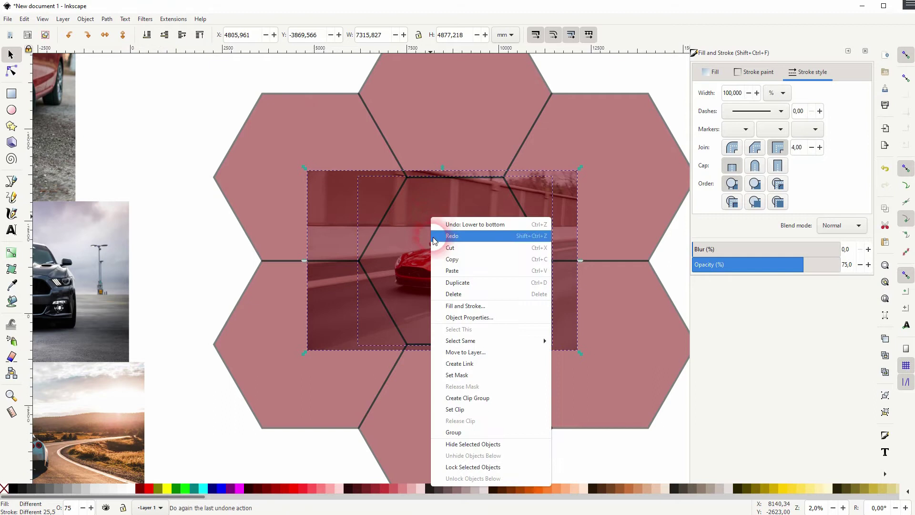
click(457, 412)
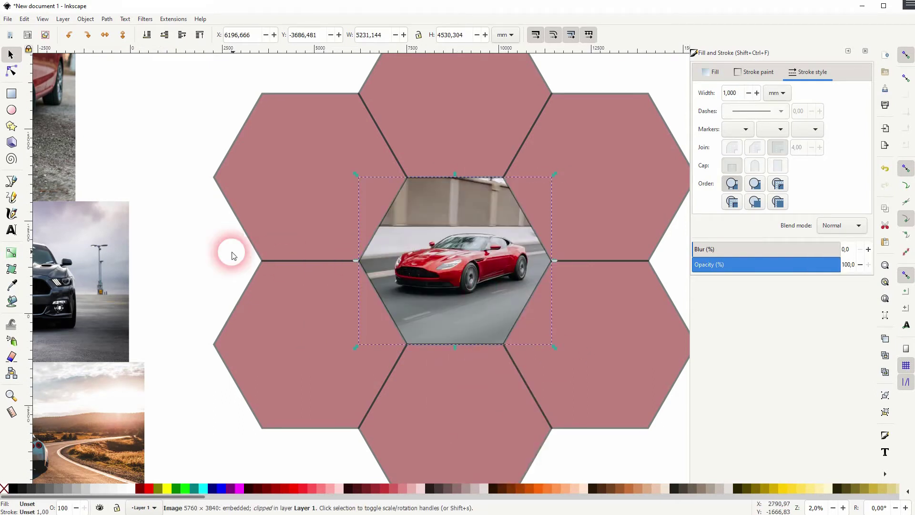
click(198, 260)
Step: Move the Mustang photo over the lower-left hexagon, enlarge it, and centre it using translucency
drag(97, 281, 370, 349)
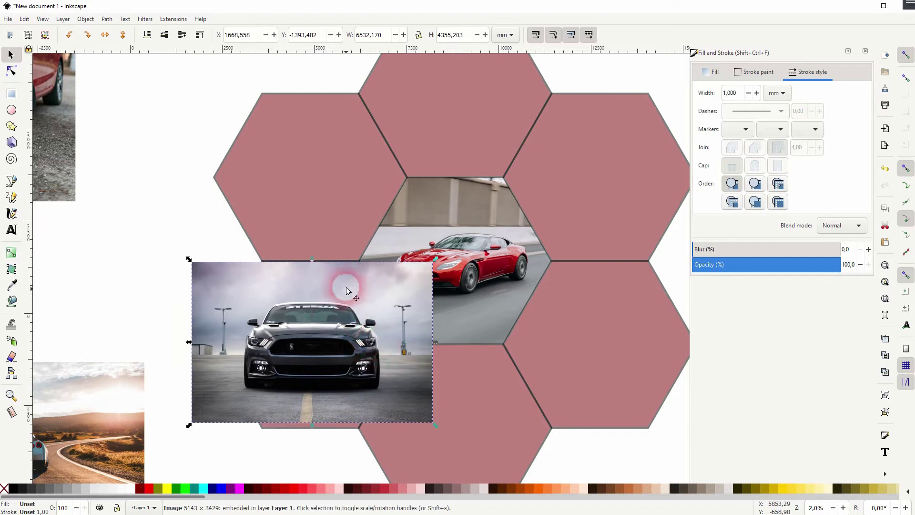
drag(319, 257, 312, 243)
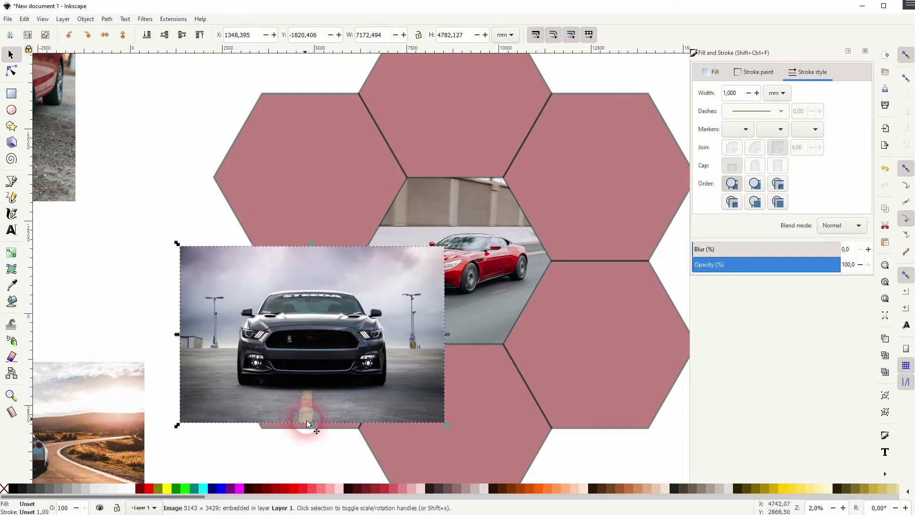
drag(310, 423, 311, 440)
drag(357, 380, 352, 393)
drag(720, 268, 752, 272)
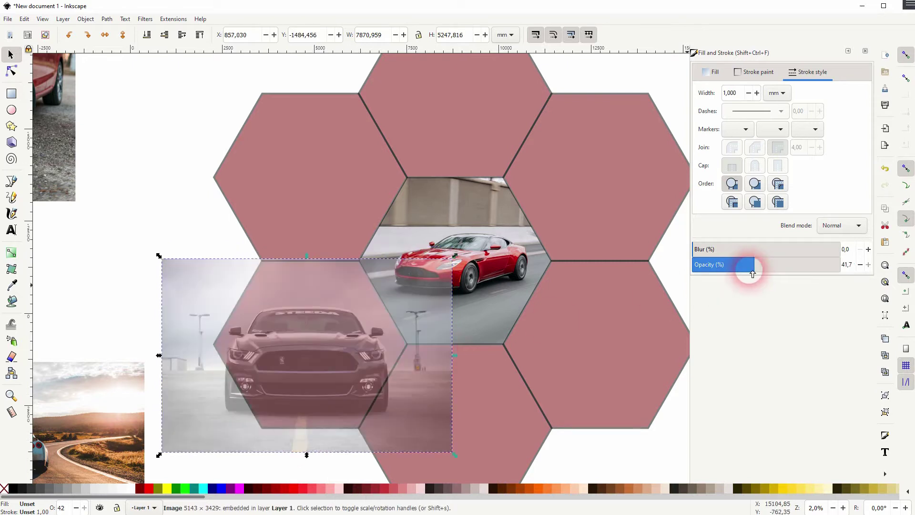
drag(316, 368, 328, 342)
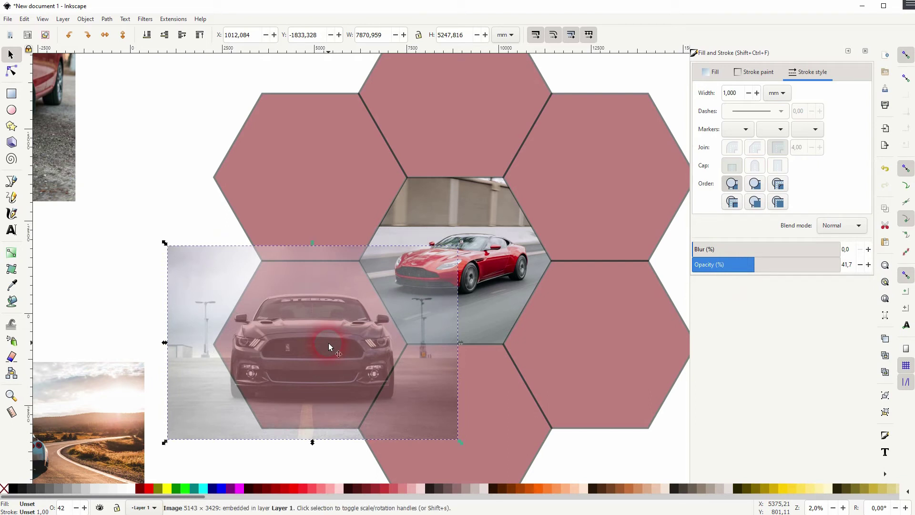
Step: Lower the Mustang photo to the bottom, restore full opacity, and clip it to the lower-left hexagon
click(146, 34)
drag(796, 272, 899, 256)
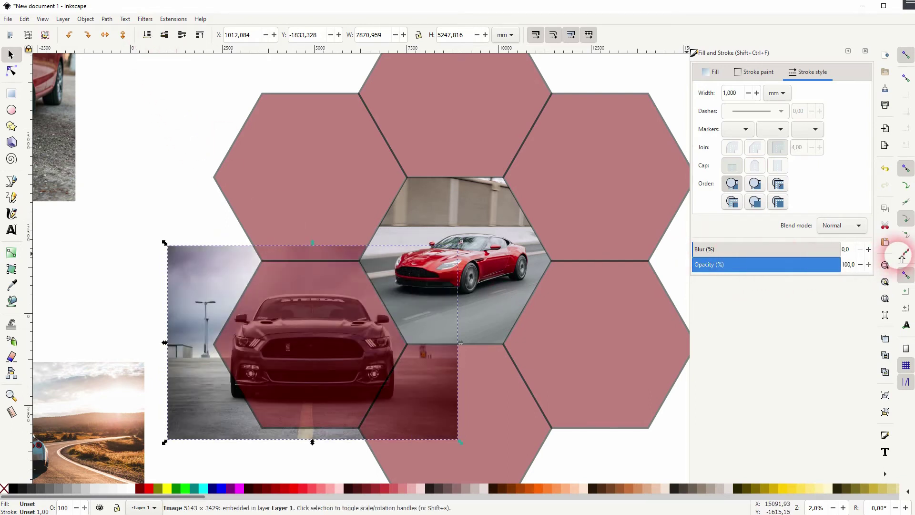
shift+click(324, 296)
right_click(323, 295)
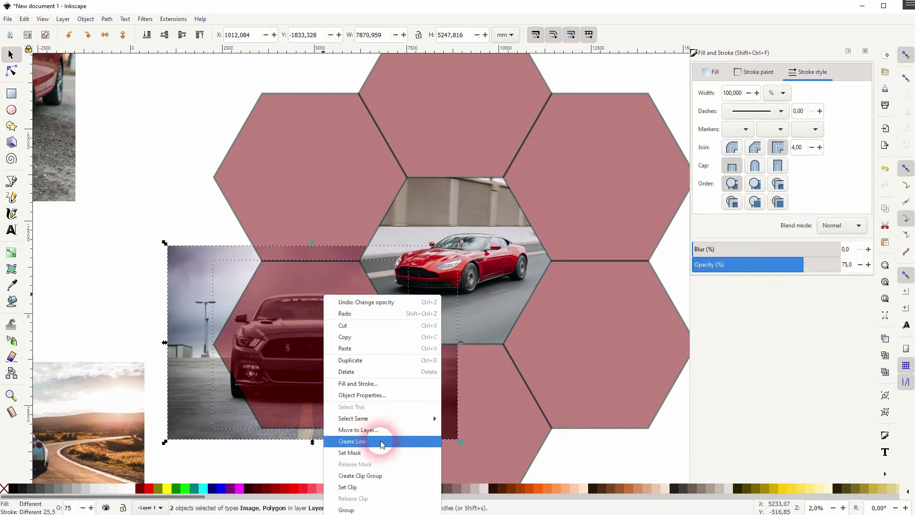
click(381, 482)
click(157, 269)
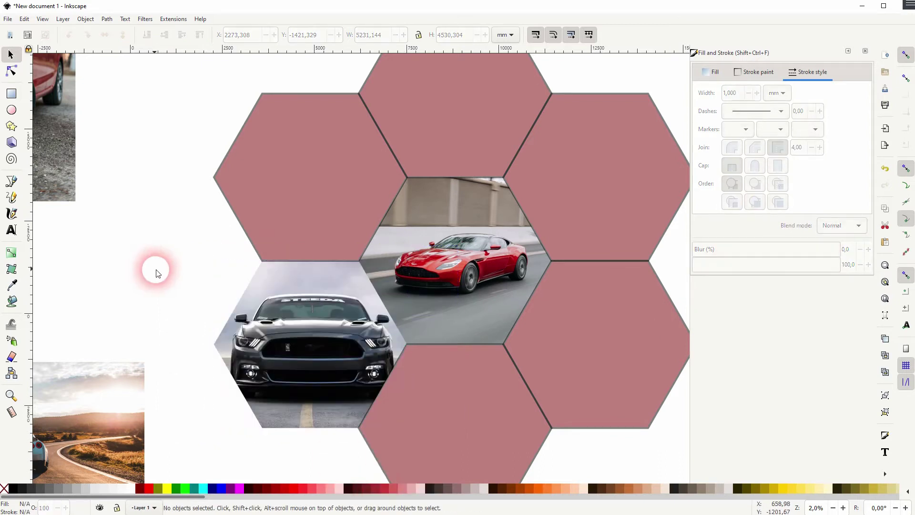
scroll(393, 315, up, 1)
scroll(393, 313, up, 3)
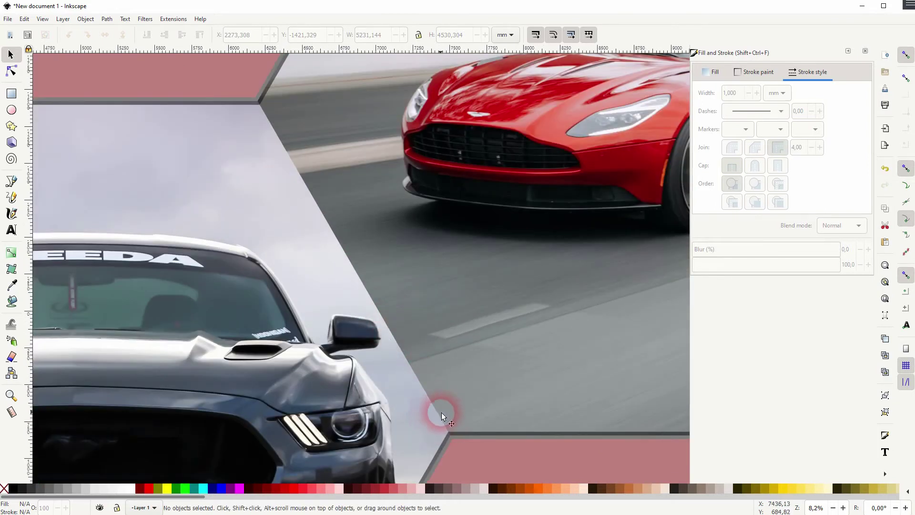
scroll(458, 424, down, 6)
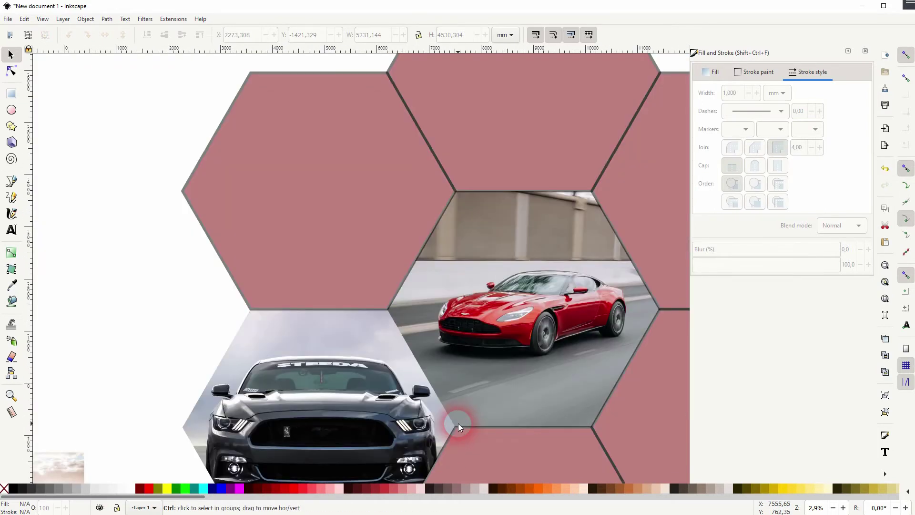
Step: Place and enlarge the yellow Lamborghini photo over the bottom hexagon, clip it there, and restore full opacity
drag(459, 424, 411, 292)
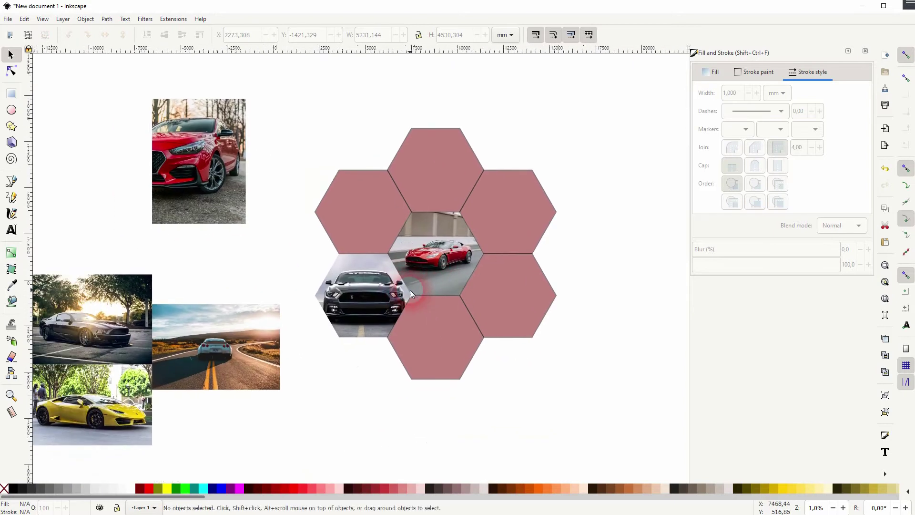
drag(97, 408, 434, 340)
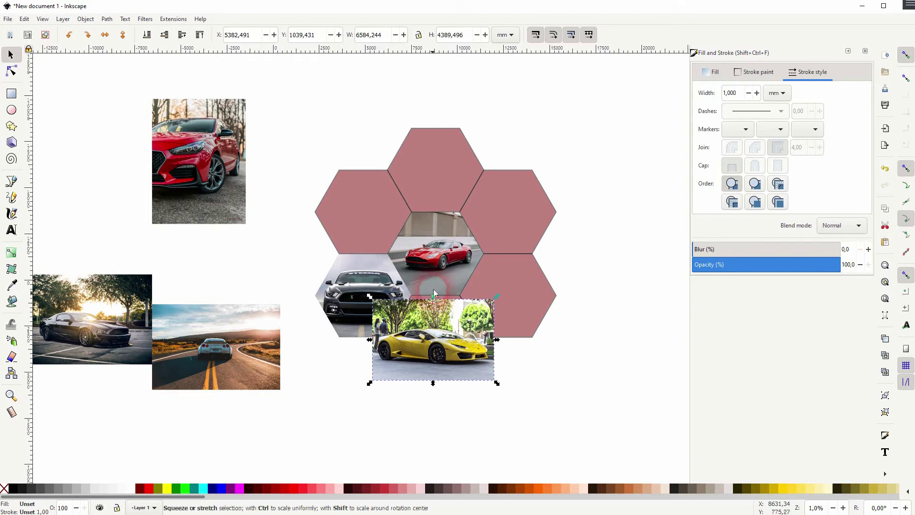
drag(433, 289, 434, 280)
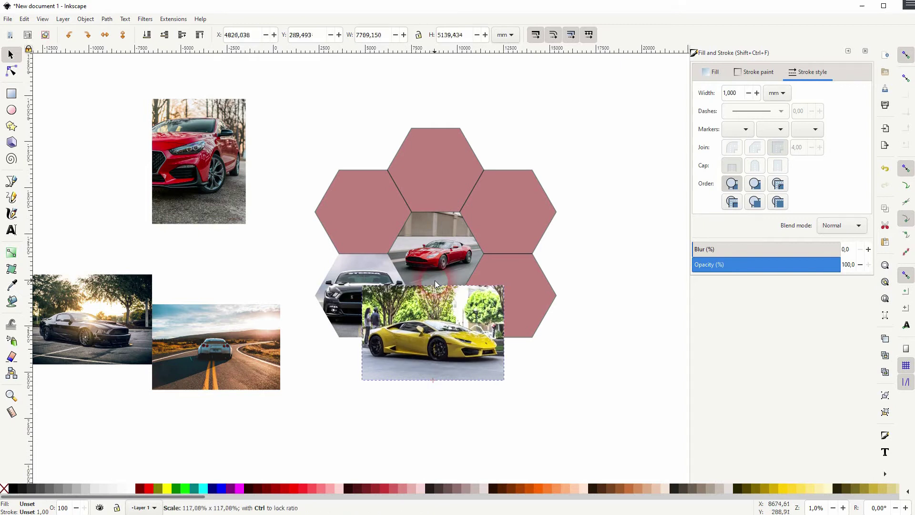
click(772, 264)
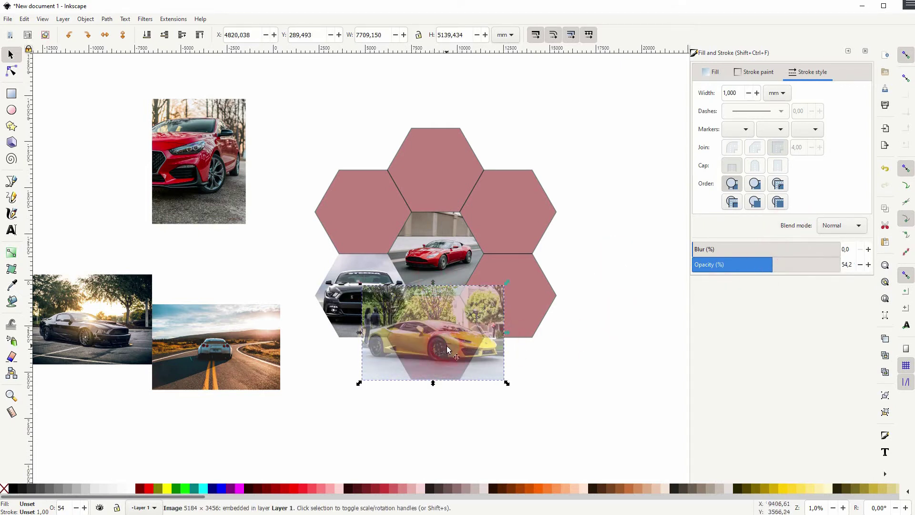
click(146, 39)
shift+click(423, 313)
right_click(424, 313)
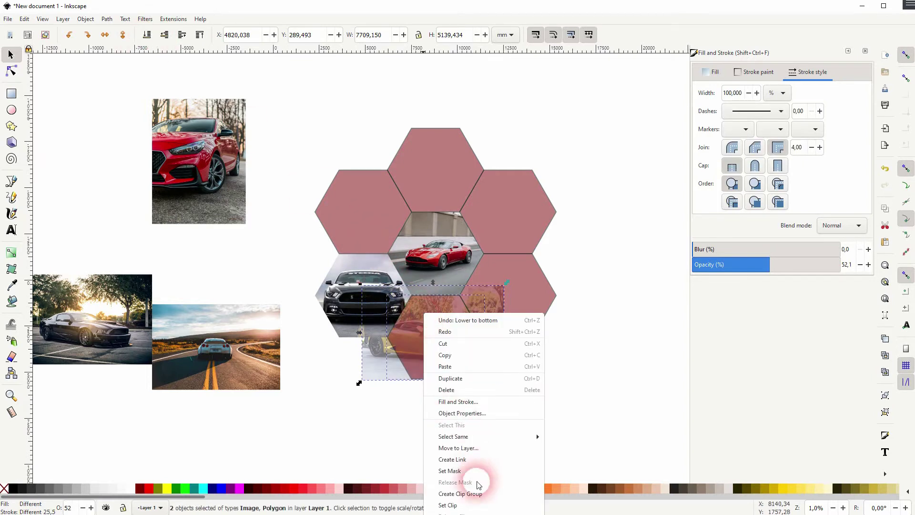
click(472, 505)
drag(758, 264, 901, 264)
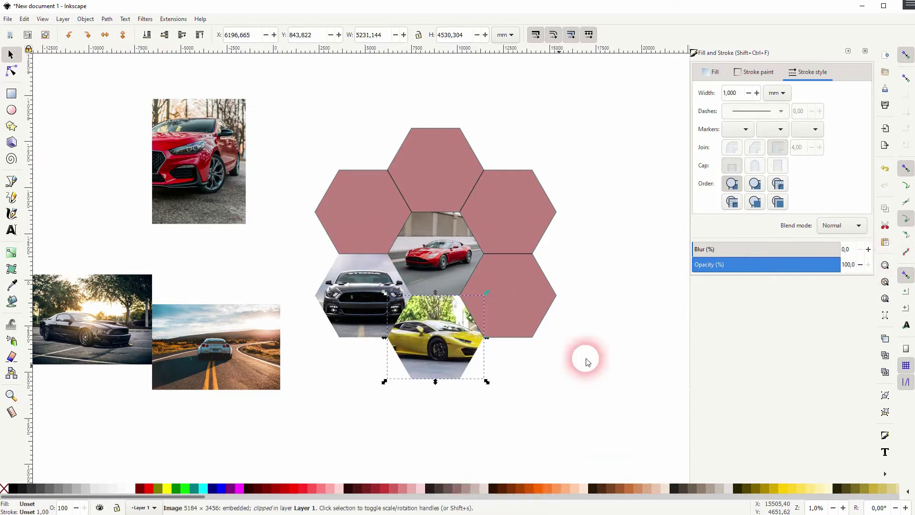
click(586, 362)
Step: Zoom in to inspect the three clipped hexagons, zoom back out, and pan to empty canvas right of the collage
ctrl+scroll(404, 324, up, 1)
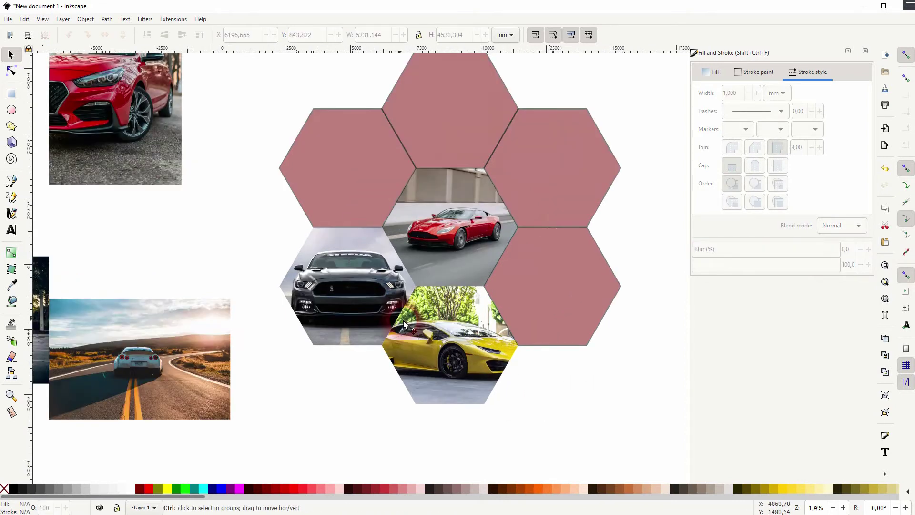
ctrl+scroll(404, 324, up, 3)
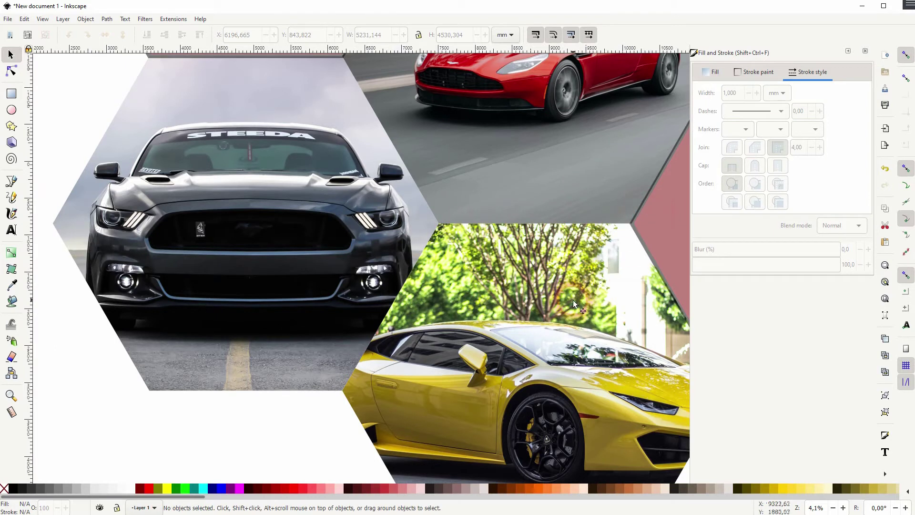
ctrl+scroll(571, 299, down, 4)
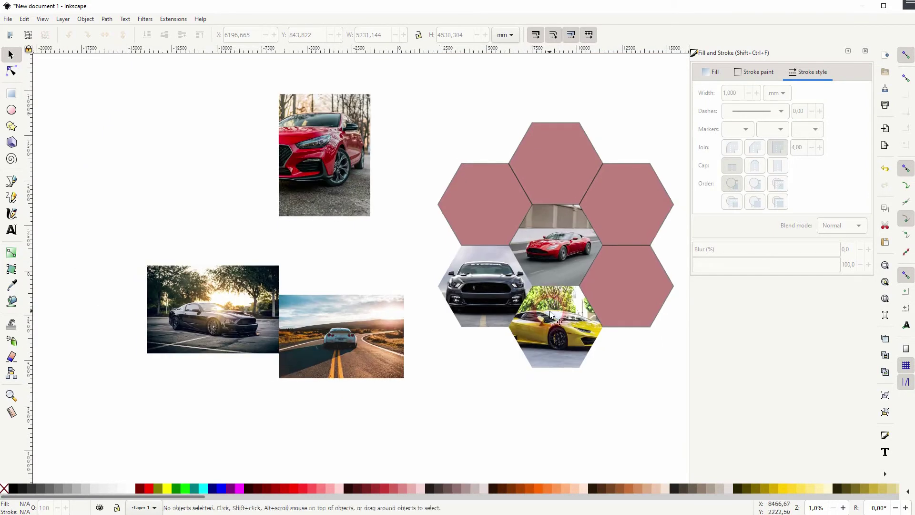
key(space)
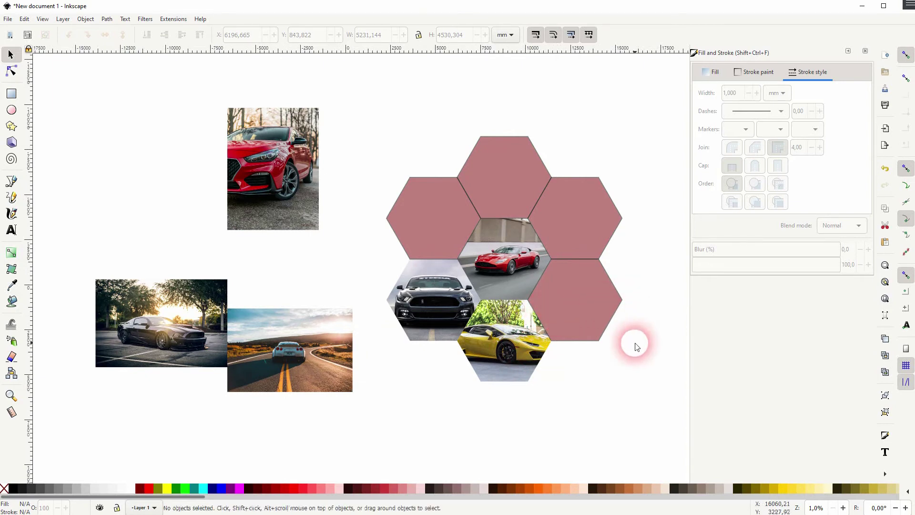
drag(650, 348, 365, 344)
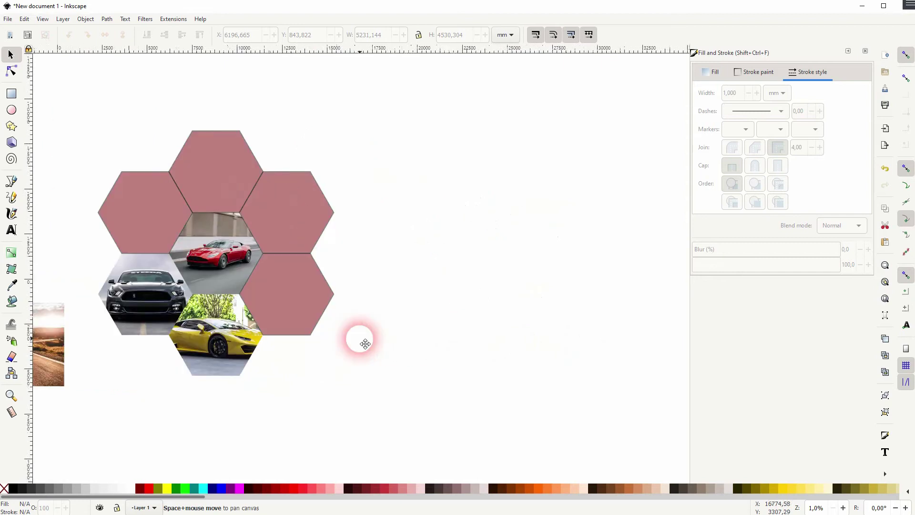
Step: Draw a dark-red hexagon right of the collage, then move it and shrink it to about 5143 × 4454 mm
click(16, 126)
mouse_move(549, 220)
mouse_down()
mouse_move(599, 265)
mouse_move(591, 289)
mouse_up()
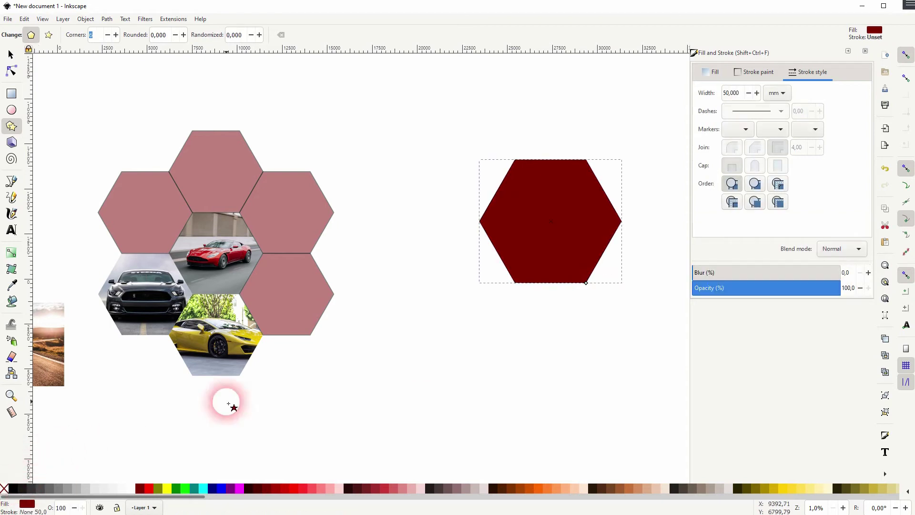
click(10, 55)
drag(536, 223, 525, 250)
drag(611, 249, 603, 253)
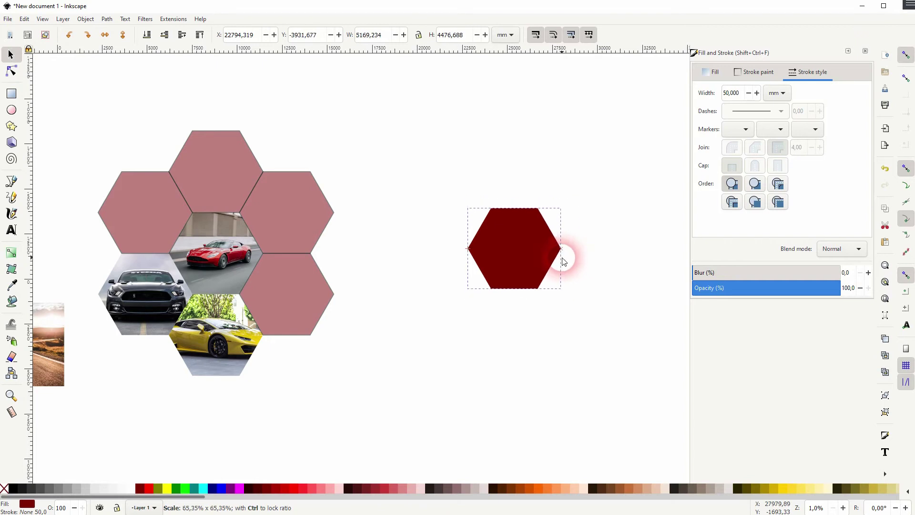
drag(564, 261, 562, 259)
click(597, 233)
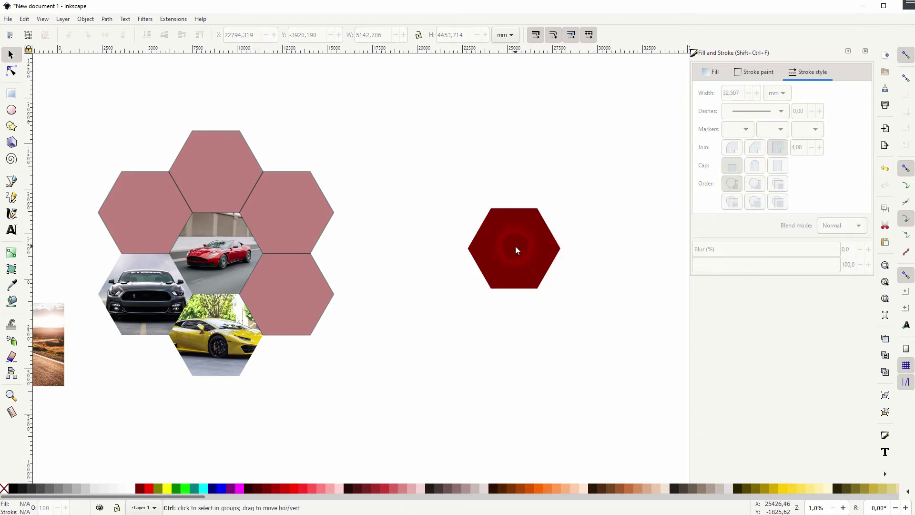
scroll(517, 246, up, 1)
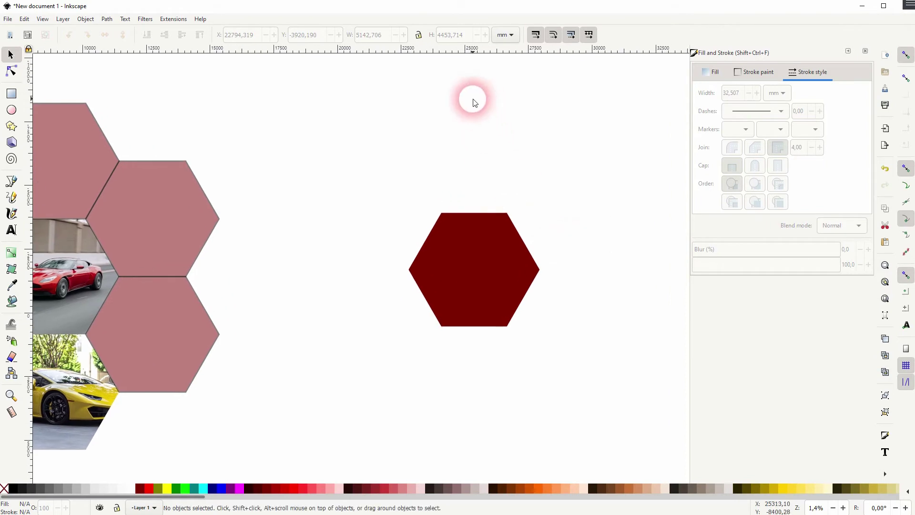
Step: Snap vertical guides to the hexagon's top-left and top-right corners and add a horizontal guide just above it
drag(30, 117, 424, 214)
click(27, 171)
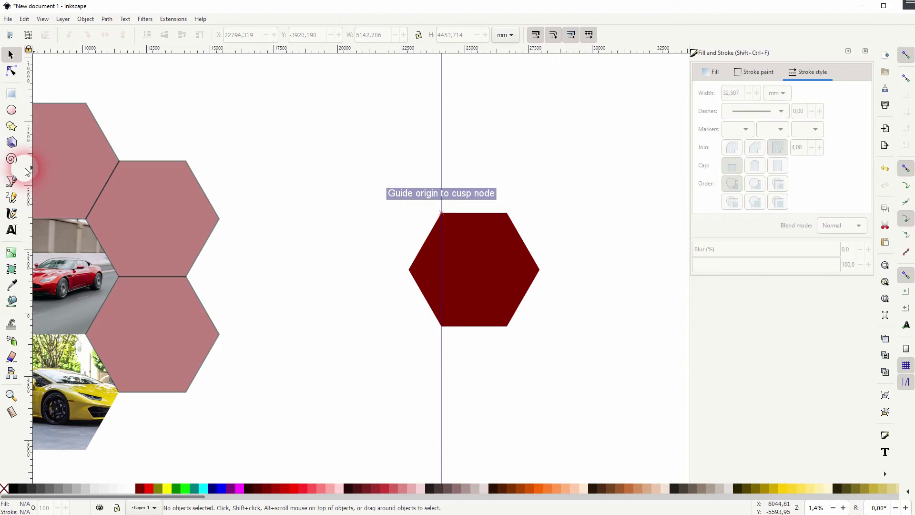
drag(31, 177, 507, 219)
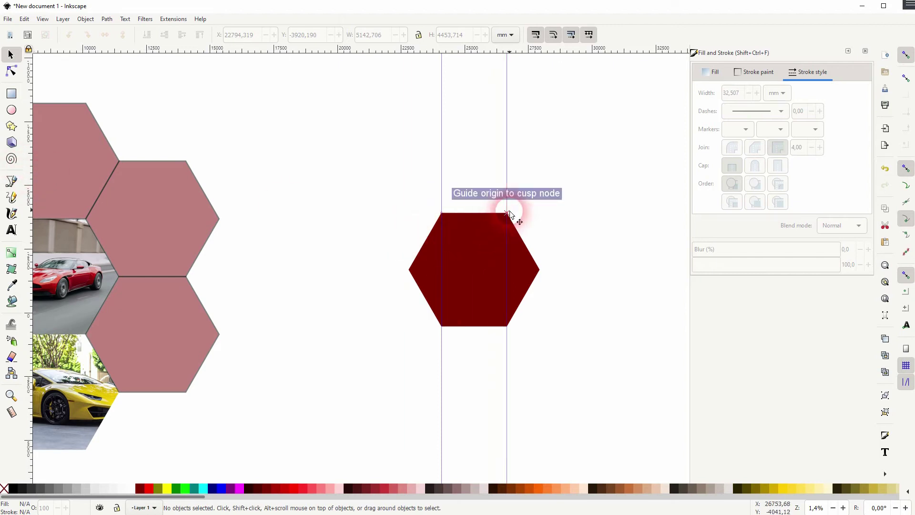
drag(458, 51, 464, 220)
ctrl+scroll(443, 203, up, 4)
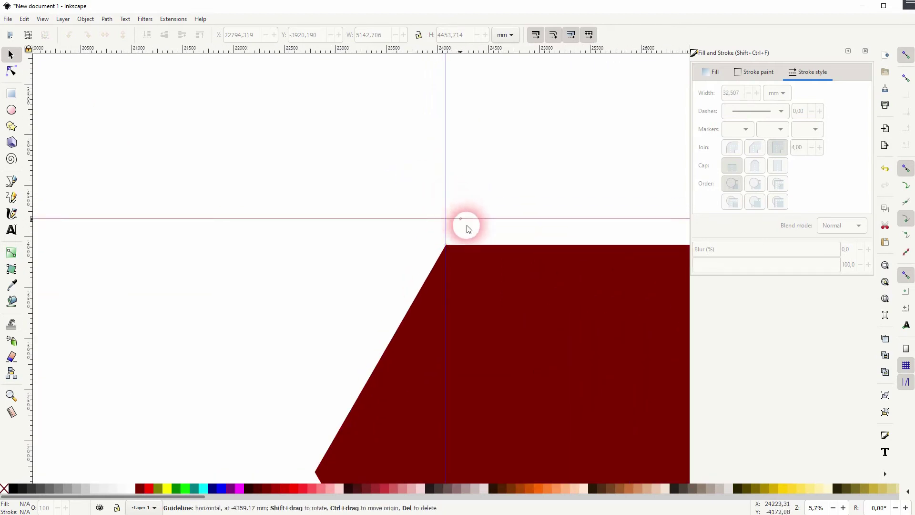
scroll(394, 262, right, 6)
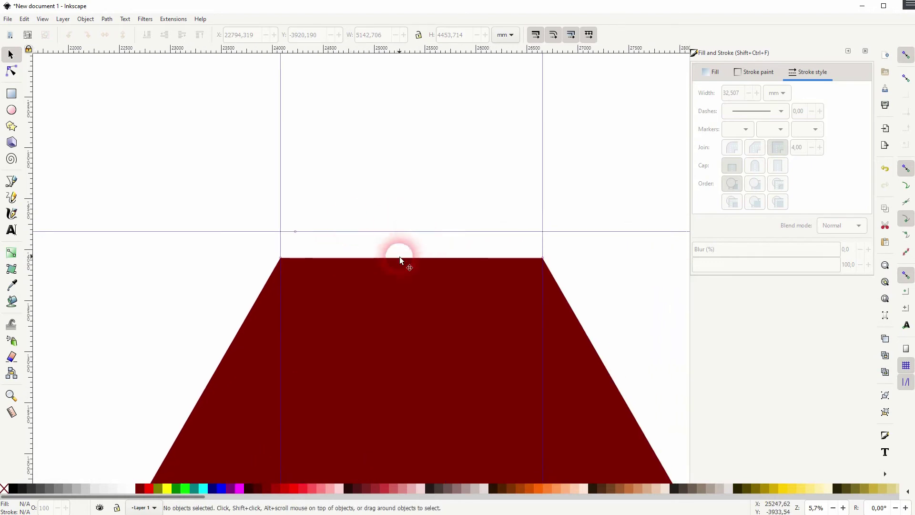
Step: Trace a closed four-corner bar from the hexagon's top corners up to the guide and fill it black
click(12, 181)
click(280, 258)
click(281, 231)
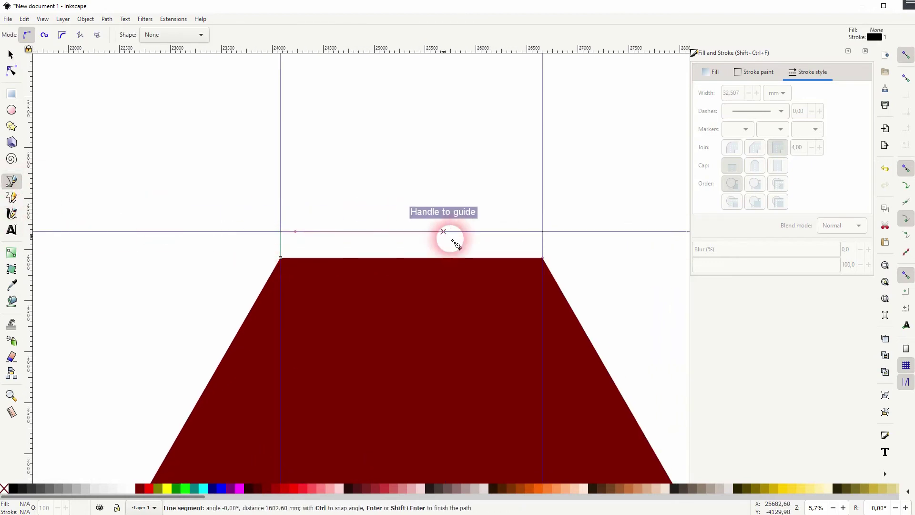
click(543, 231)
click(542, 258)
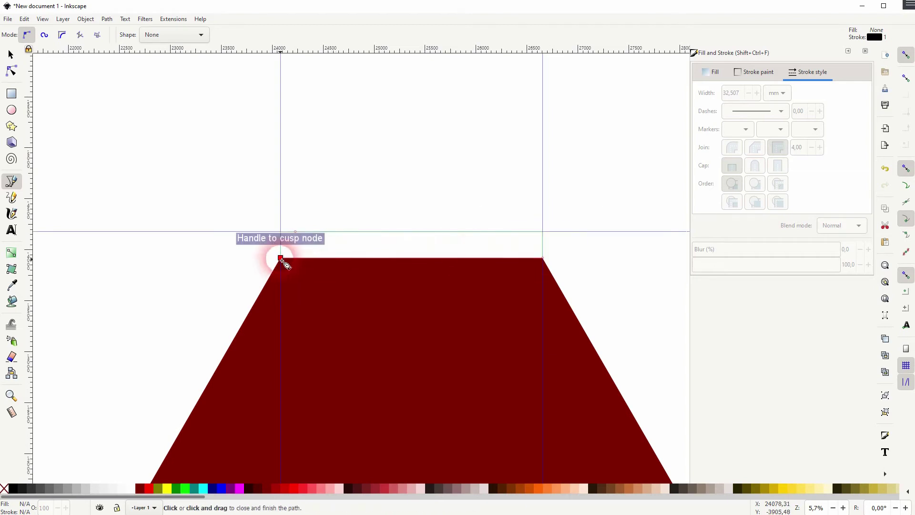
click(280, 258)
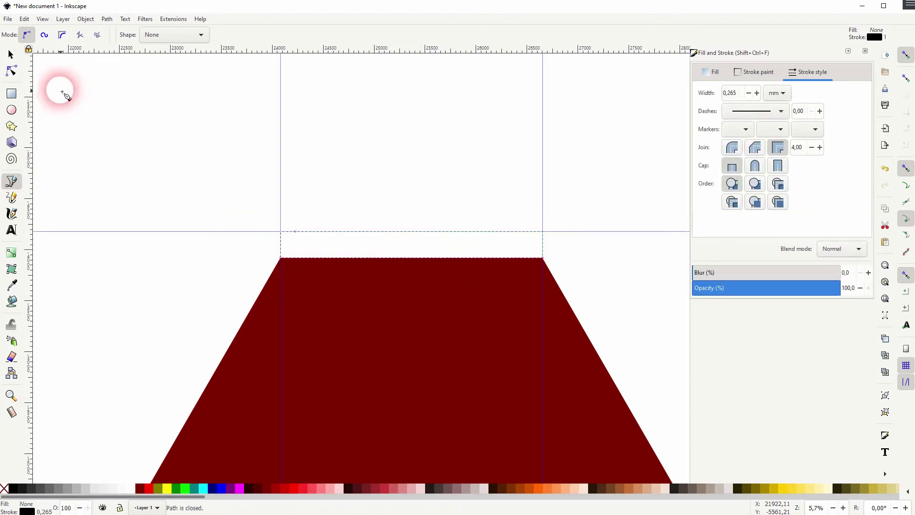
click(11, 54)
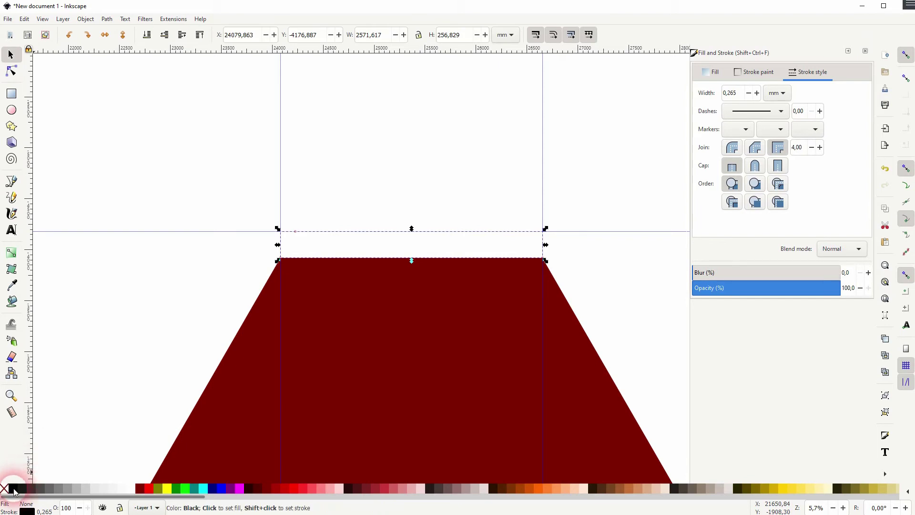
click(13, 488)
click(205, 317)
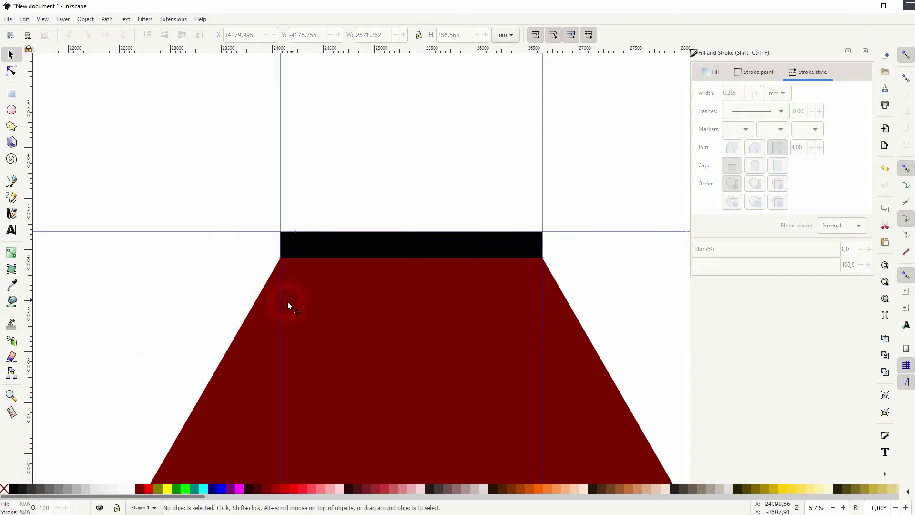
Step: Delete every guide from the Guides tab of File > Document Properties, then close the dialog
click(6, 21)
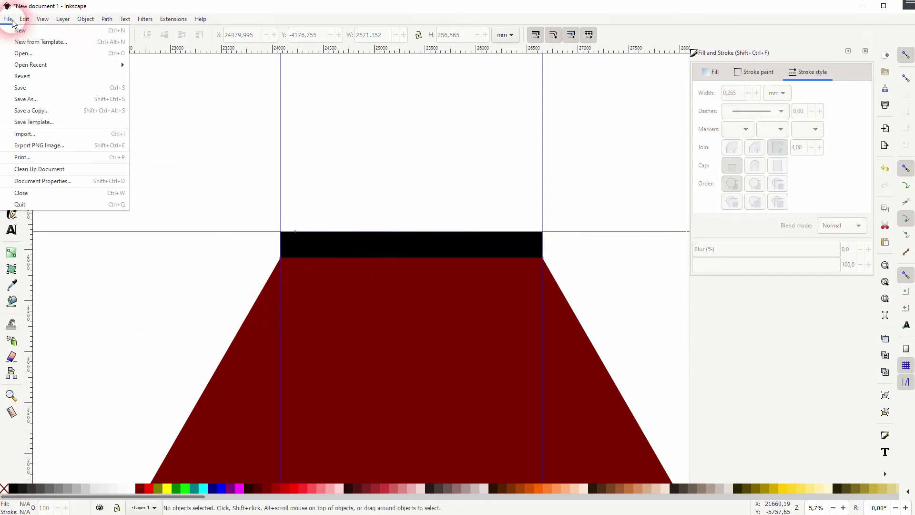
click(55, 182)
click(319, 203)
click(694, 147)
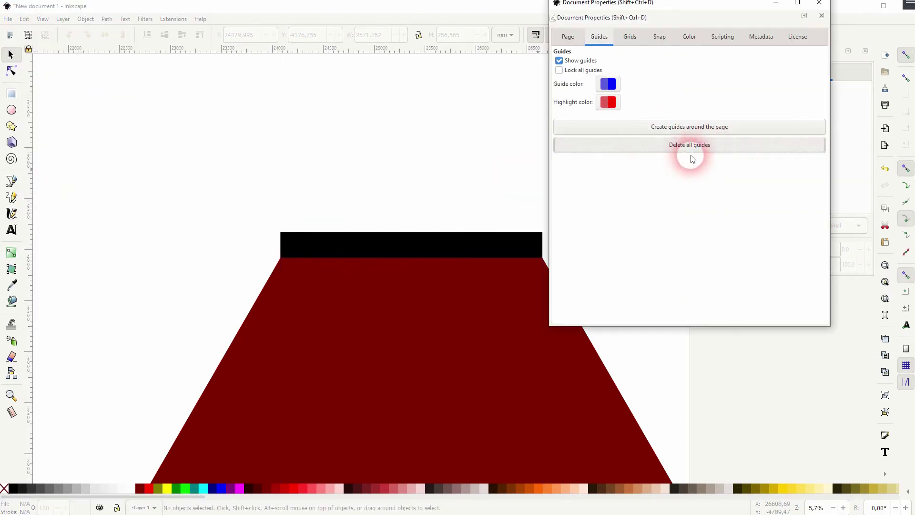
click(818, 3)
click(486, 170)
scroll(424, 219, down, 2)
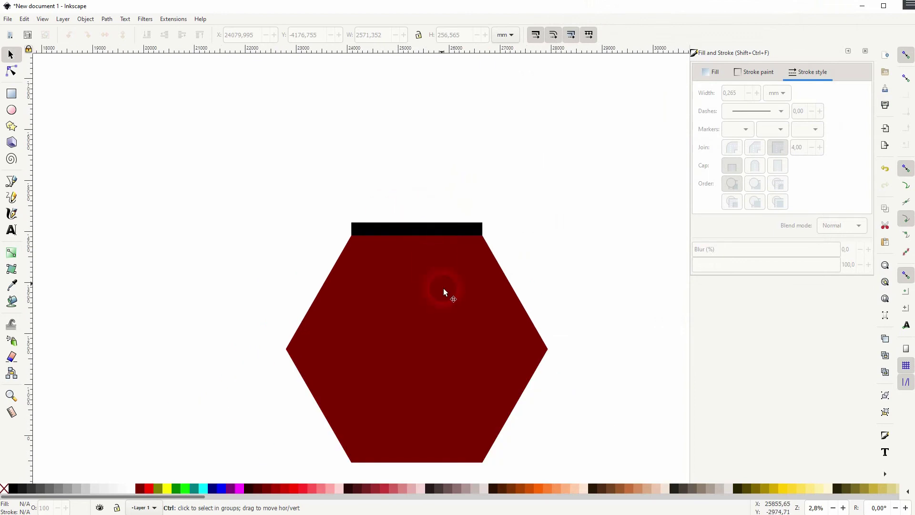
Step: Duplicate the black top bar twice, placing one copy on the hexagon's bottom edge and one above
drag(466, 368, 465, 329)
click(389, 187)
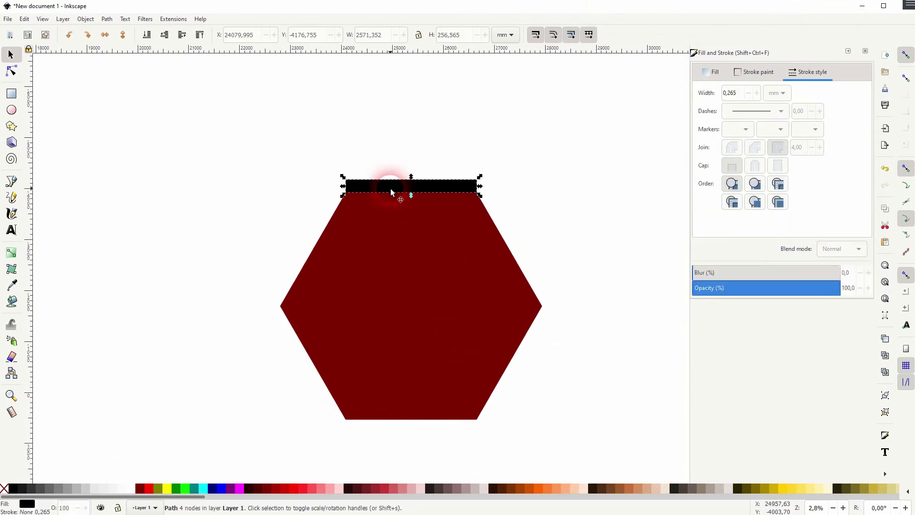
key(ctrl+d)
drag(388, 183, 393, 437)
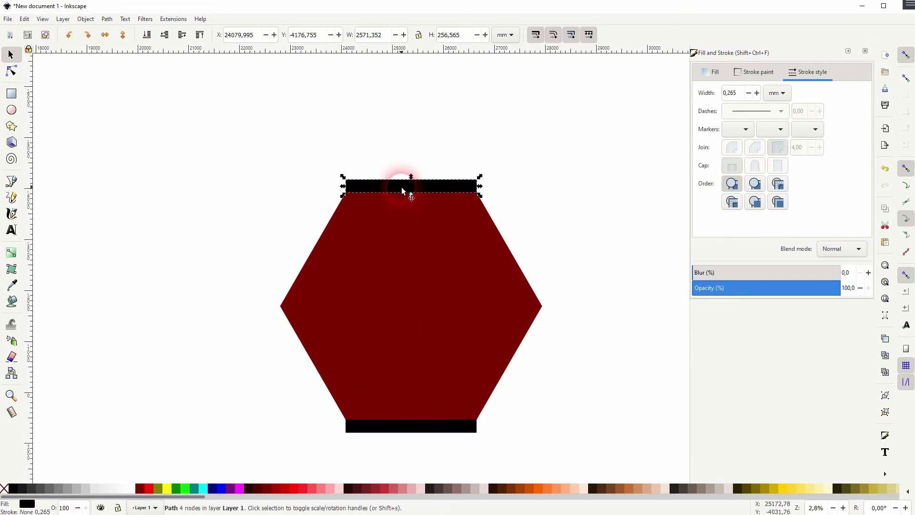
key(ctrl+d)
drag(402, 187, 401, 143)
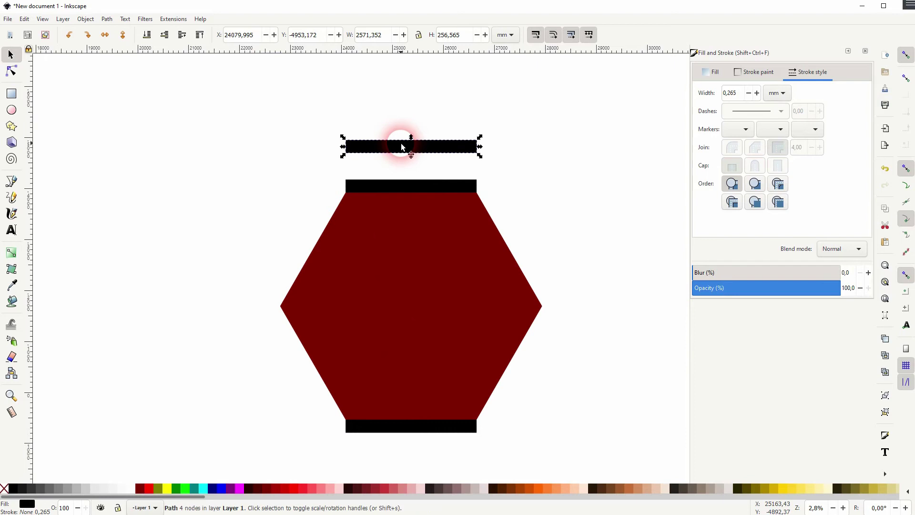
Step: Rotate the hexagon and its two edge bars 60° and fit the spare bar onto the new top edge
drag(267, 162, 579, 449)
click(436, 305)
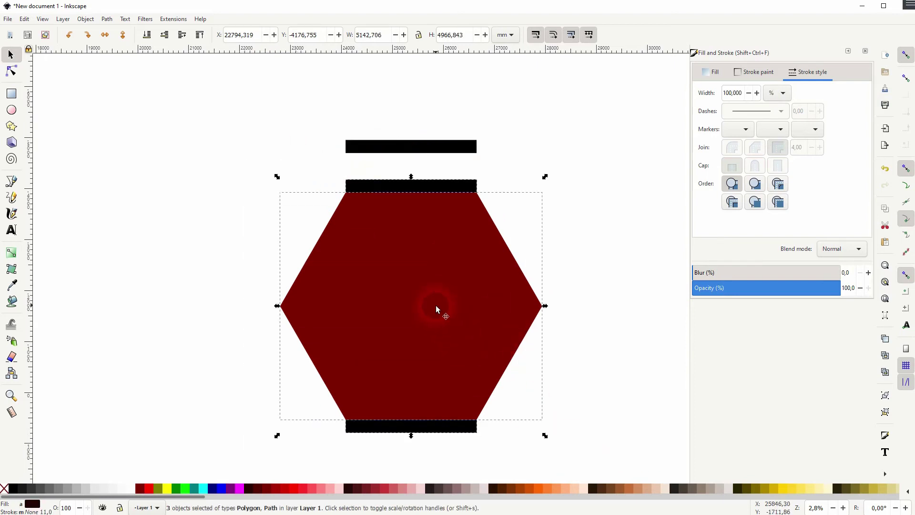
drag(544, 178, 381, 177)
click(506, 136)
mouse_move(422, 152)
mouse_down()
mouse_move(458, 426)
mouse_move(435, 437)
mouse_move(411, 424)
mouse_move(433, 439)
mouse_move(432, 465)
mouse_up()
click(553, 425)
Step: Rotate the hexagon and four bars back 60°, then add bars to the remaining bottom and top edges
drag(232, 436, 601, 117)
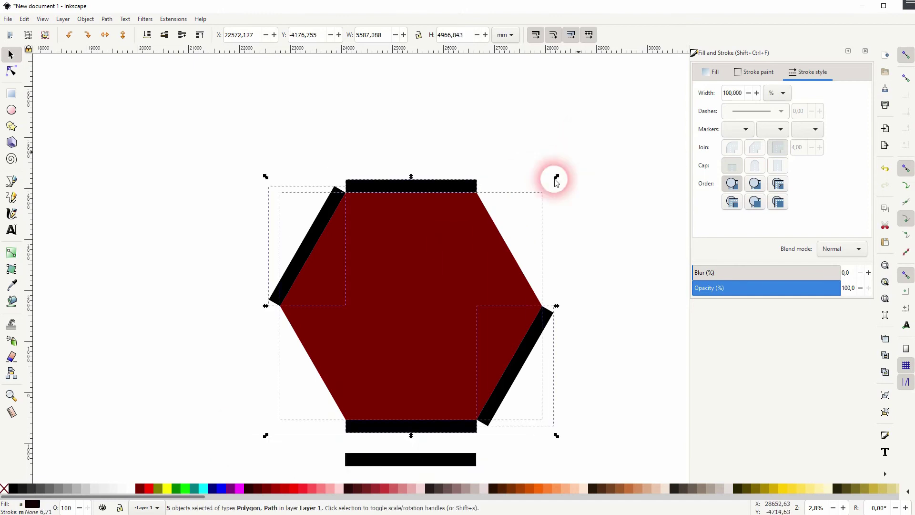
drag(553, 179, 402, 194)
click(645, 386)
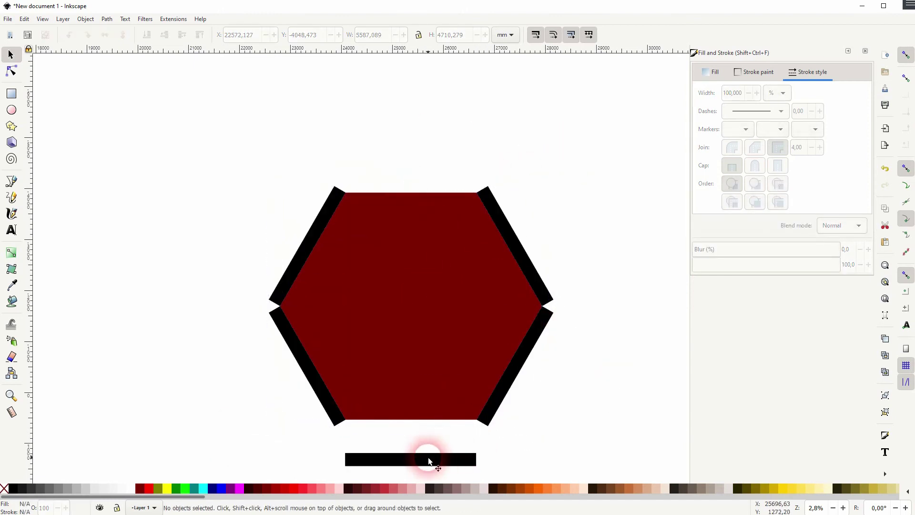
drag(427, 460, 439, 181)
key(ctrl+d)
Step: Duplicate the dark-red hexagon and snap the copies corner to corner around the outlined centre hexagon
click(599, 239)
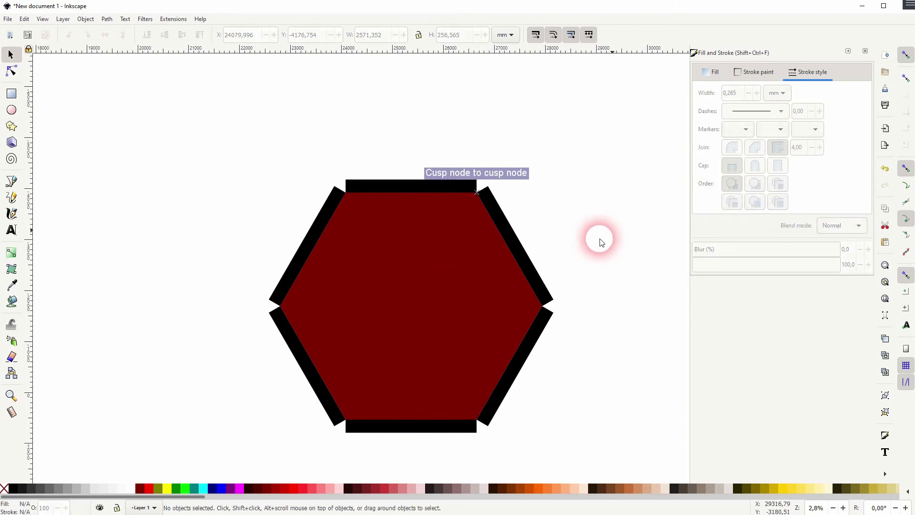
scroll(581, 239, down, 2)
click(488, 279)
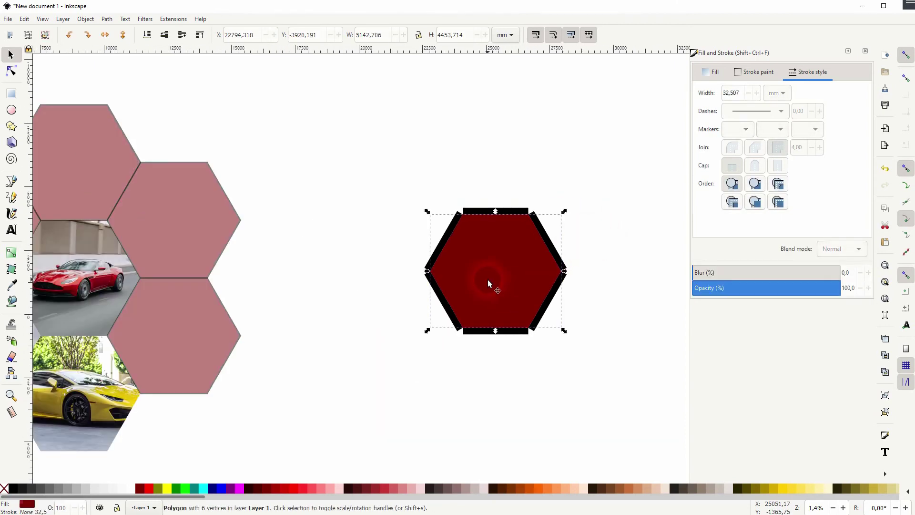
key(ctrl+d)
drag(495, 274, 404, 213)
click(517, 284)
mouse_move(517, 284)
mouse_down()
mouse_move(381, 347)
mouse_move(399, 341)
mouse_move(495, 402)
mouse_move(505, 394)
mouse_move(499, 387)
mouse_move(608, 311)
mouse_move(626, 326)
mouse_move(623, 209)
mouse_move(496, 136)
mouse_up()
Step: Zoom in and delete the black top, upper diagonal and right bars around the centre hexagon
scroll(498, 214, up, 2)
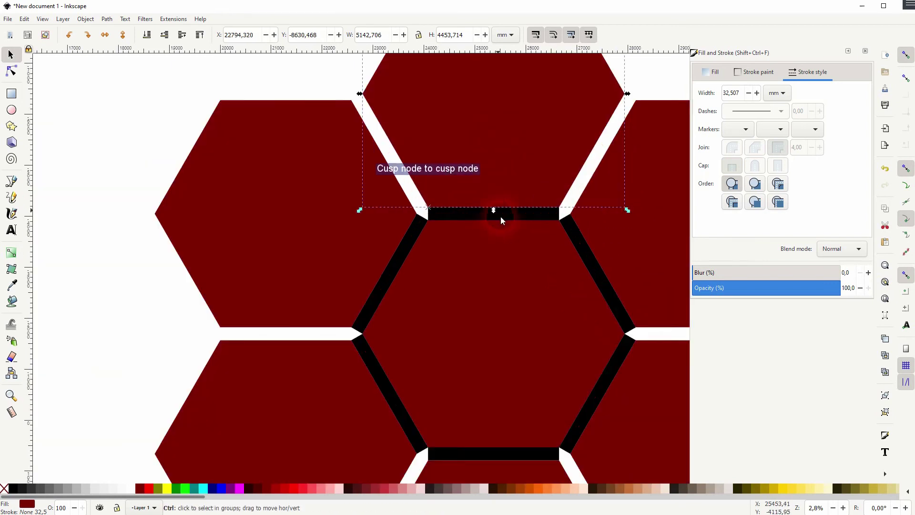
scroll(501, 220, up, 3)
click(514, 219)
key(Delete)
click(259, 278)
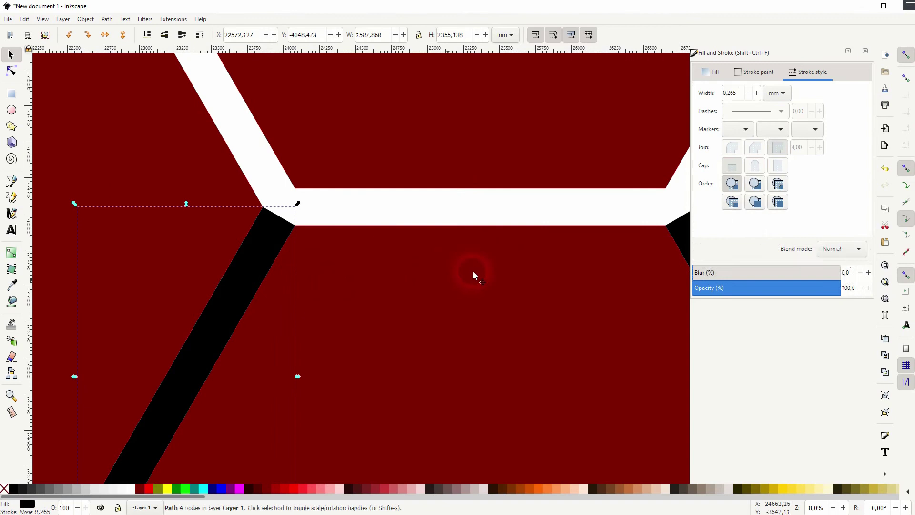
key(Delete)
click(679, 228)
key(Delete)
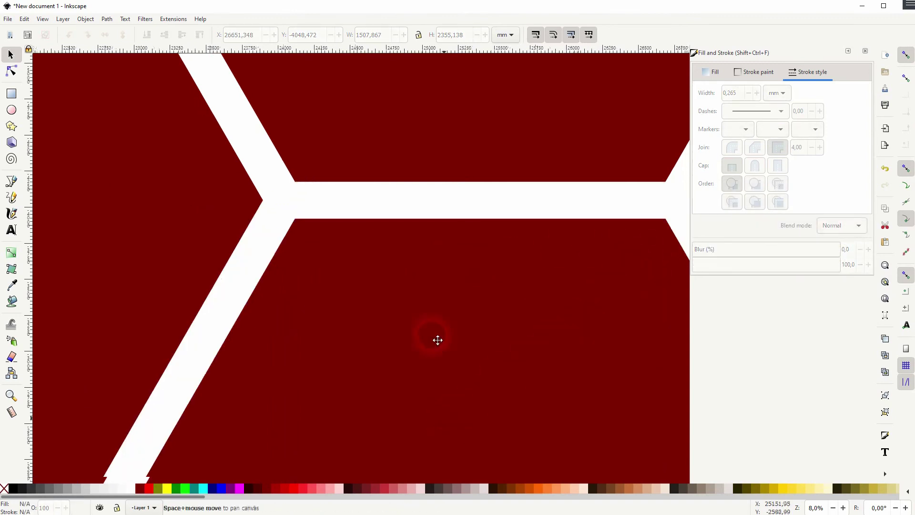
Step: Delete the remaining left diagonal, bottom and right diagonal black bars, then zoom out
drag(437, 340, 413, 129)
click(121, 375)
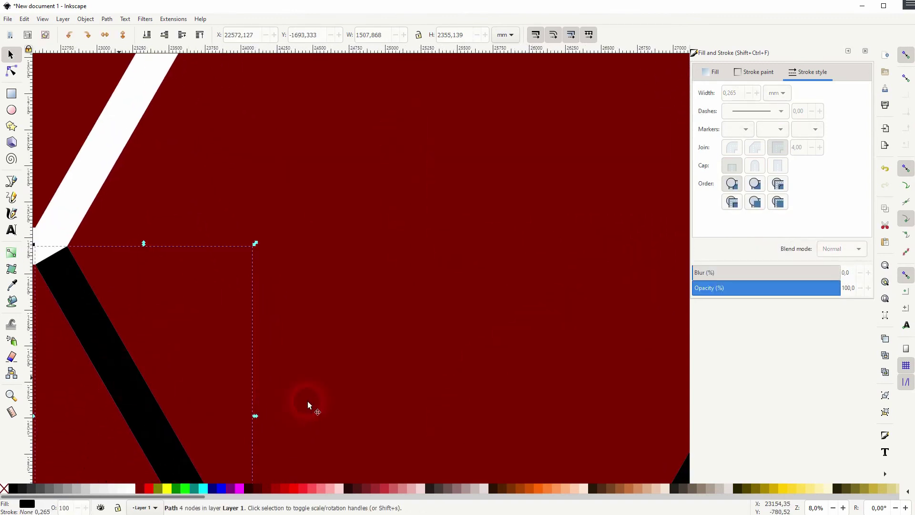
key(Delete)
drag(504, 421, 496, 211)
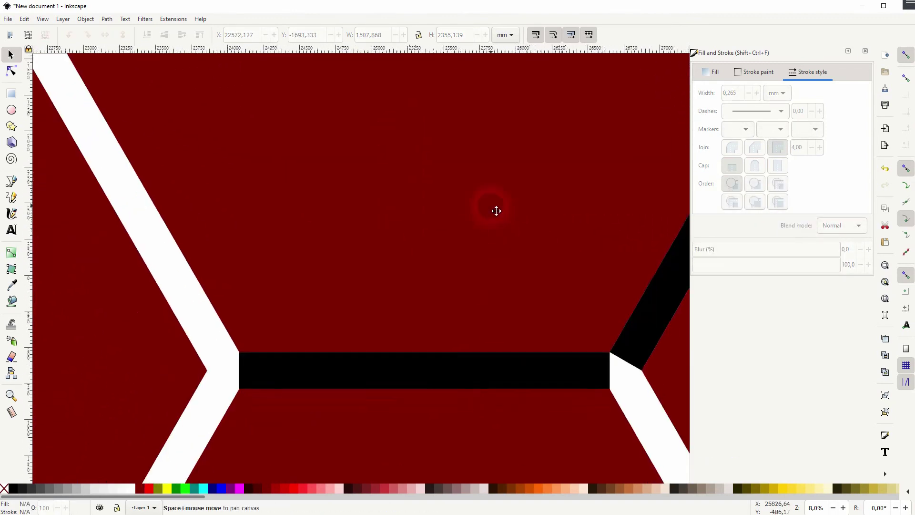
click(547, 368)
key(Delete)
click(648, 327)
key(Delete)
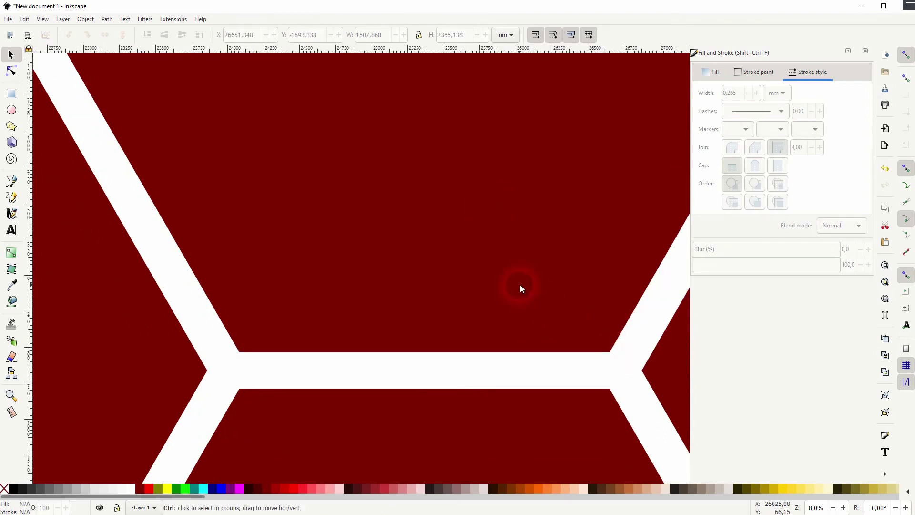
scroll(521, 287, down, 6)
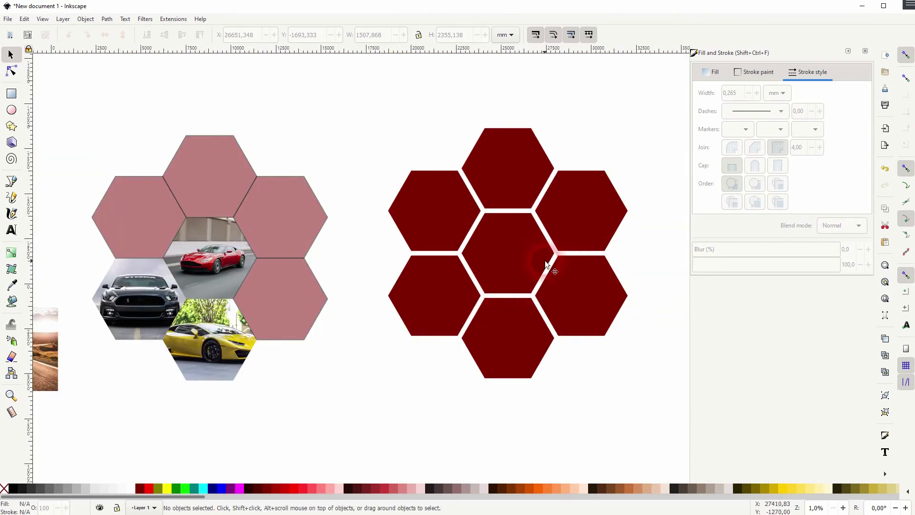
Step: Size and centre the road-car photo over the centre hexagon, lower it behind, and clip it to the hexagon
drag(317, 379, 433, 385)
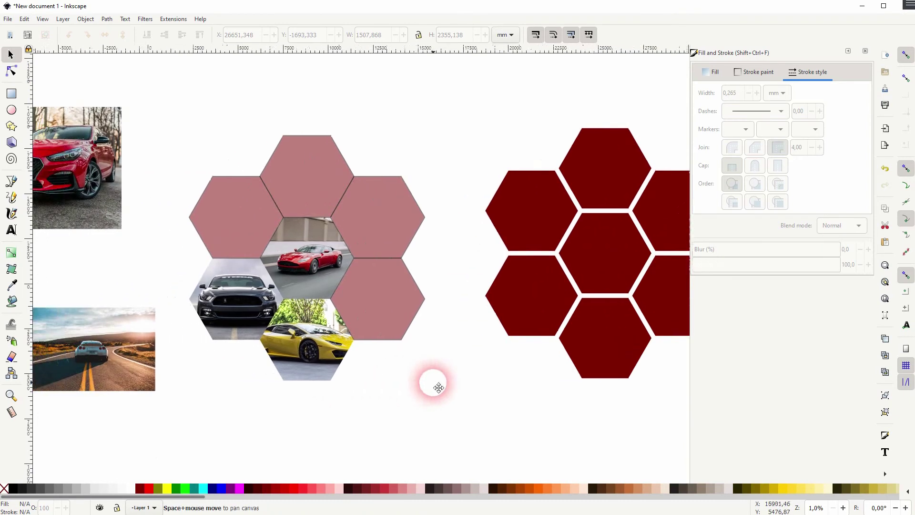
drag(90, 359, 602, 258)
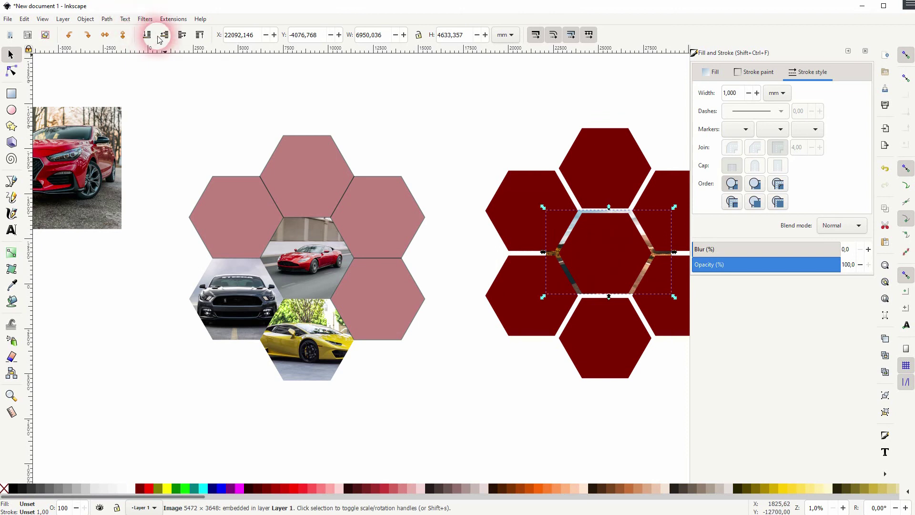
click(199, 35)
click(795, 264)
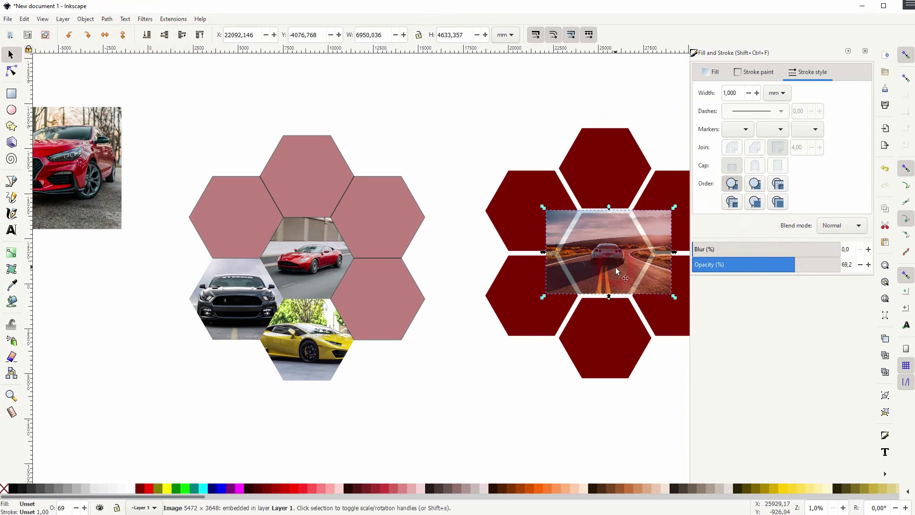
drag(609, 295, 609, 302)
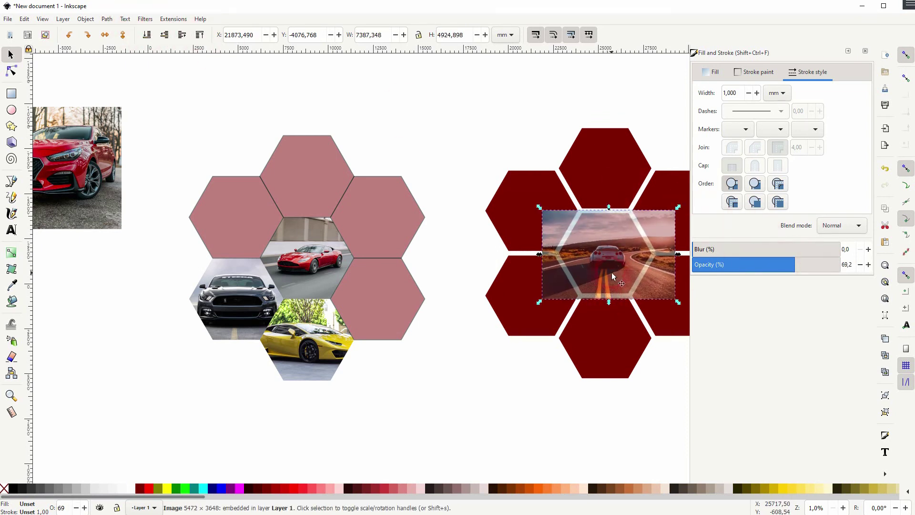
drag(611, 259, 608, 259)
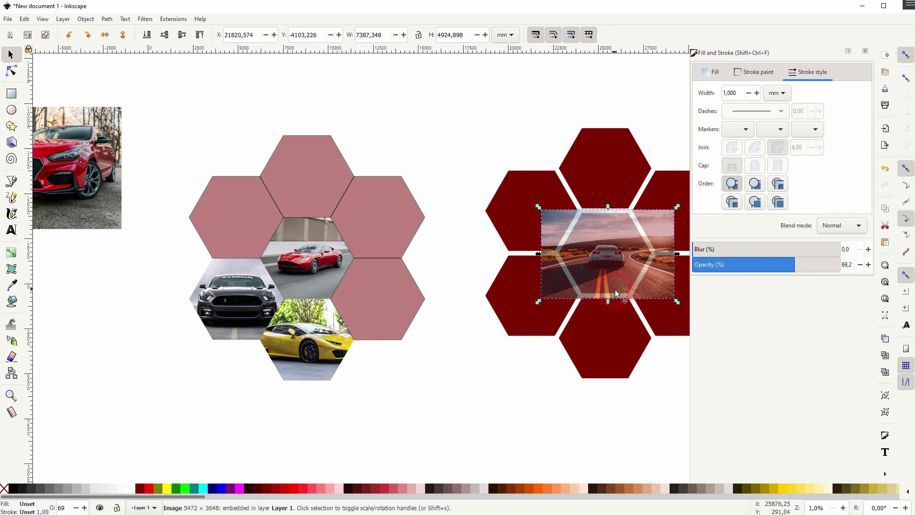
click(146, 35)
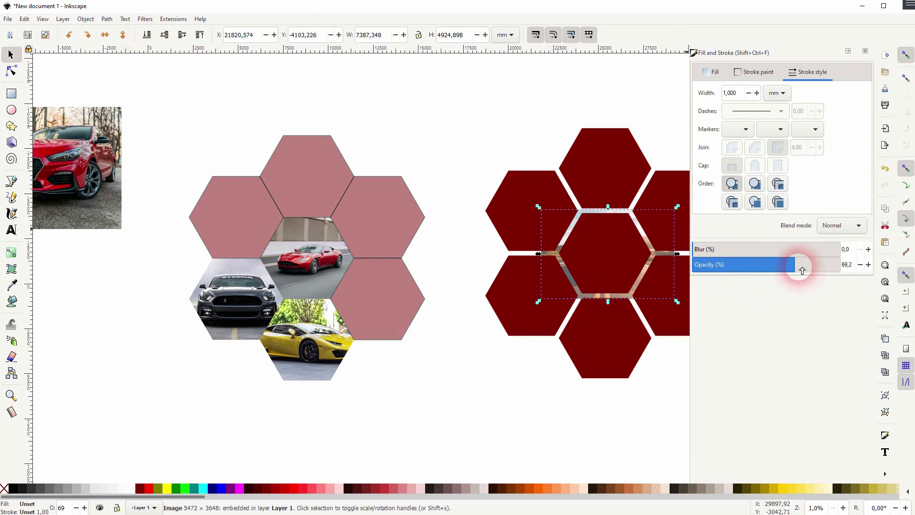
drag(801, 265, 864, 270)
shift+click(606, 253)
right_click(606, 250)
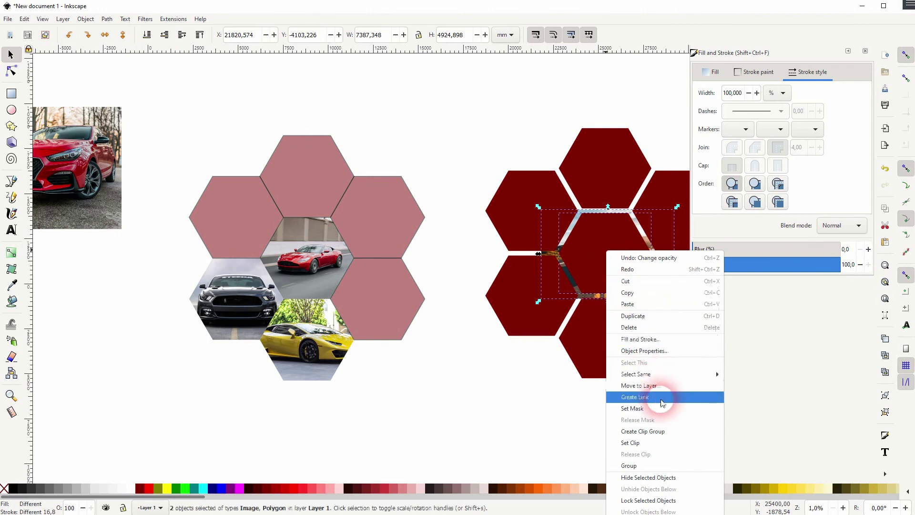
click(660, 440)
Step: Move the red-car photo onto the lower-left hexagon and clip it to that hexagon
drag(42, 163, 530, 296)
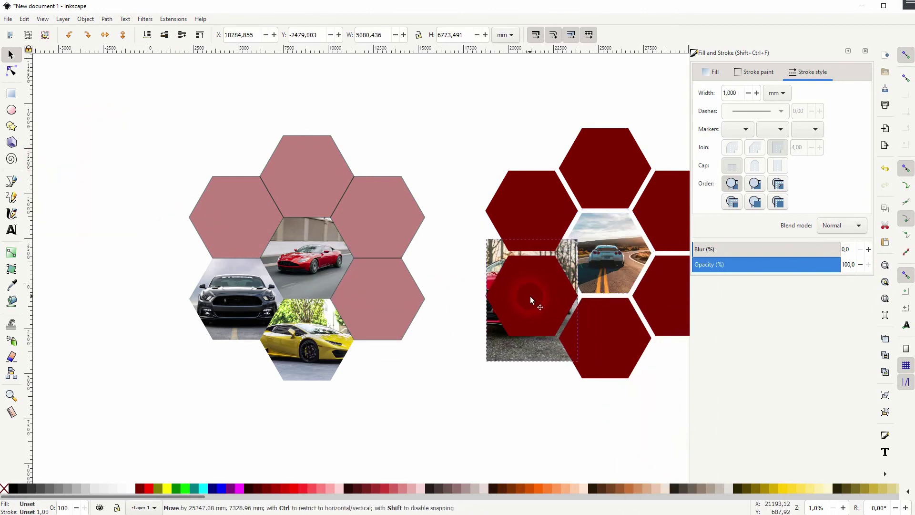
shift+click(530, 296)
right_click(524, 293)
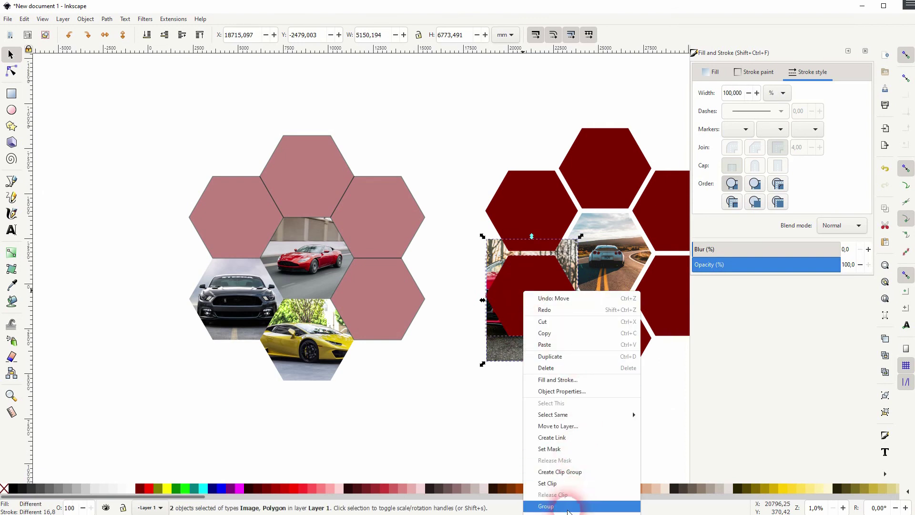
click(563, 483)
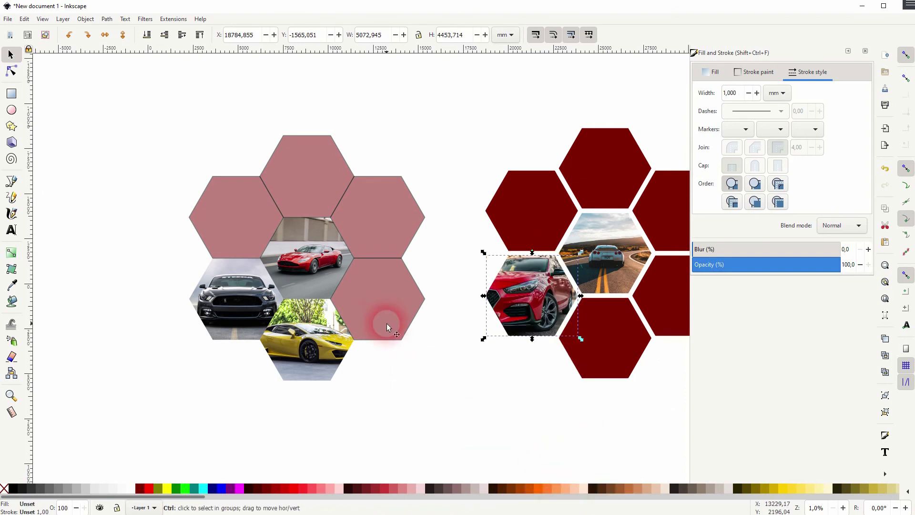
Step: Place the black sunset Mustang photo under the bottom hexagon and apply Set Clip after an accidental mask
drag(204, 298, 394, 317)
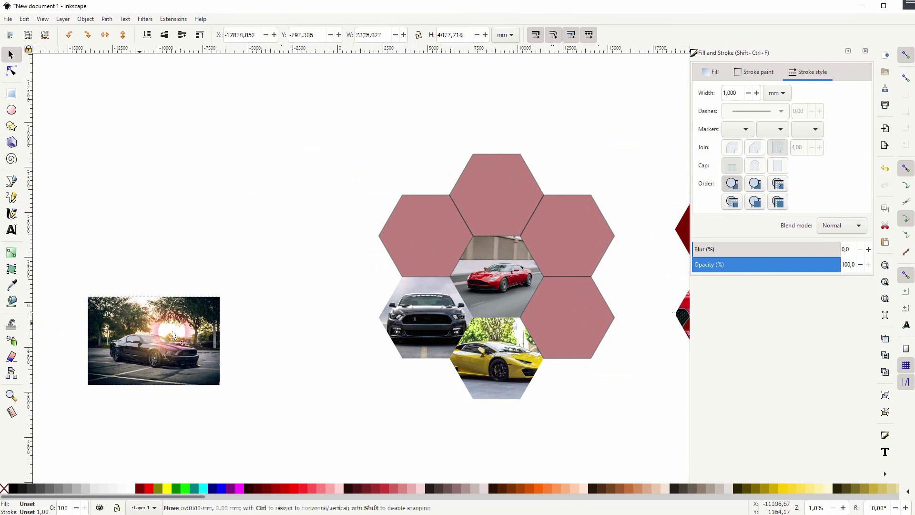
drag(149, 326, 506, 316)
shift+click(495, 320)
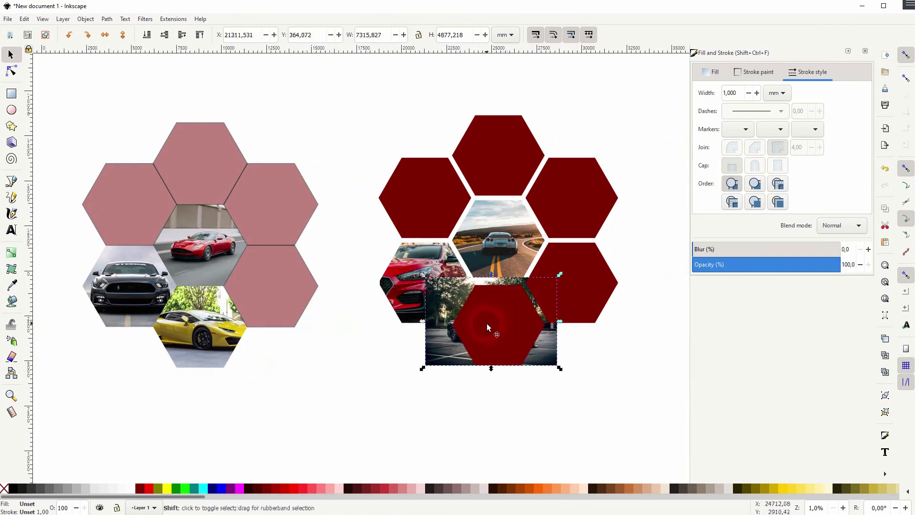
right_click(487, 324)
click(545, 483)
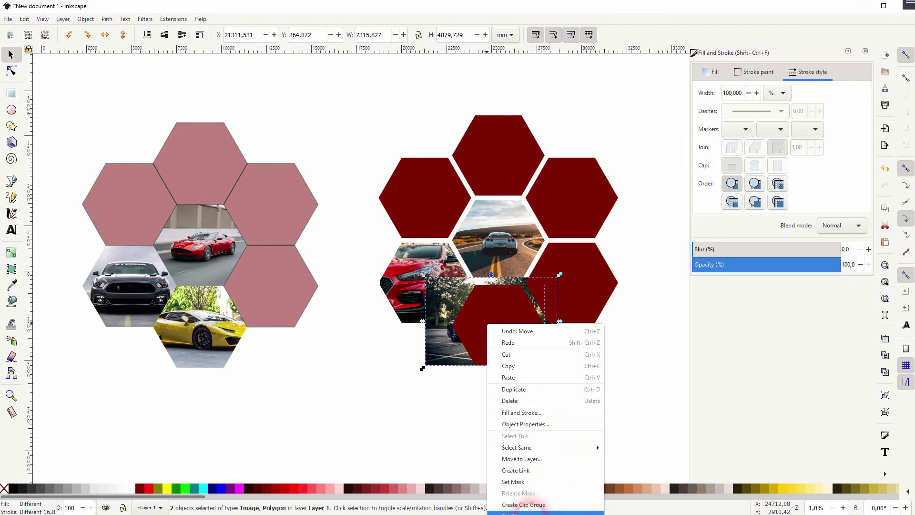
click(531, 406)
right_click(510, 326)
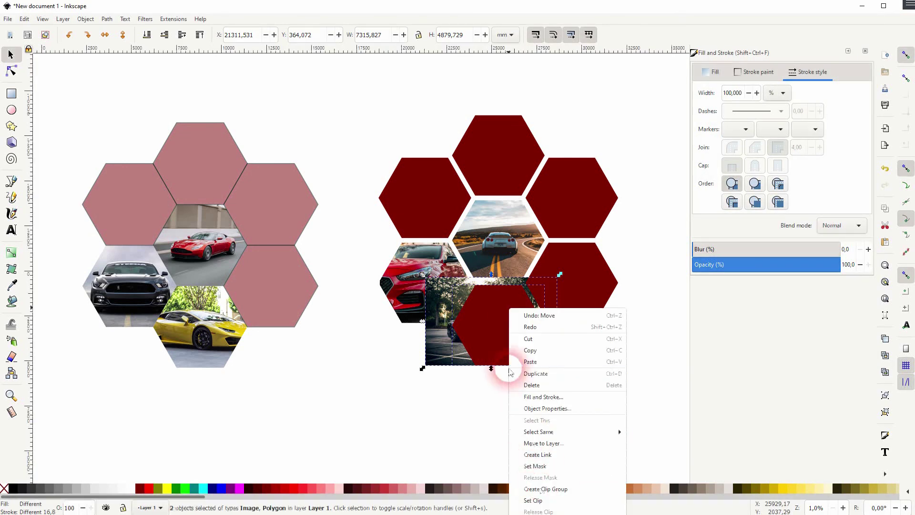
click(529, 490)
click(501, 316)
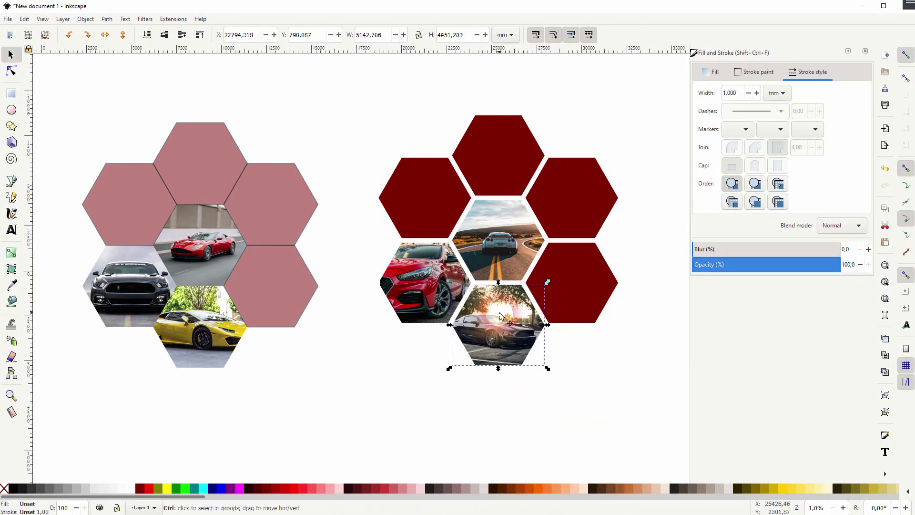
scroll(505, 319, up, 4)
click(335, 298)
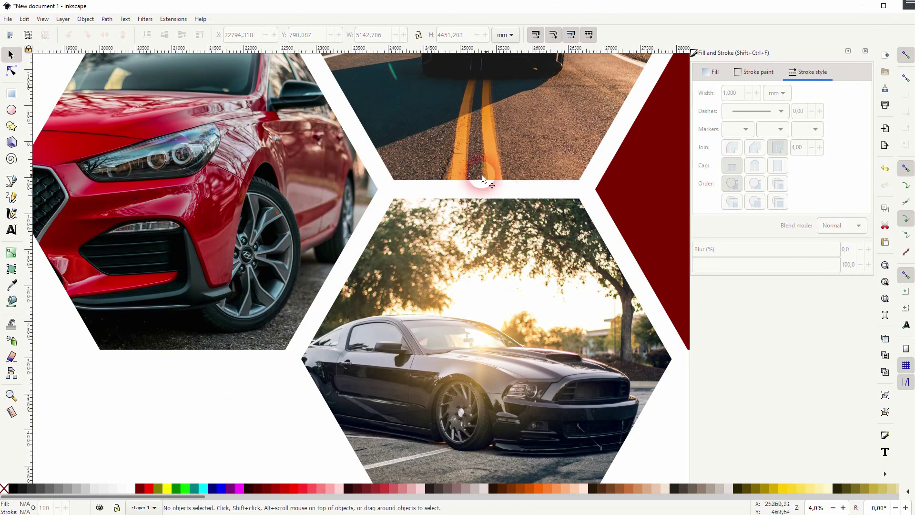
Step: Zoom out and pan to show both honeycomb collages, then close the docked Fill and Stroke panel
ctrl+click(421, 225)
scroll(421, 225, down, 3)
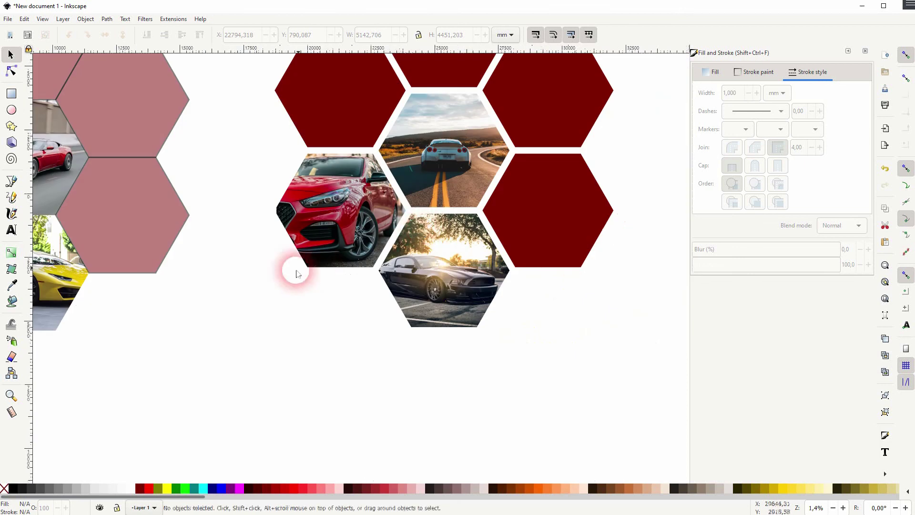
drag(291, 267, 480, 386)
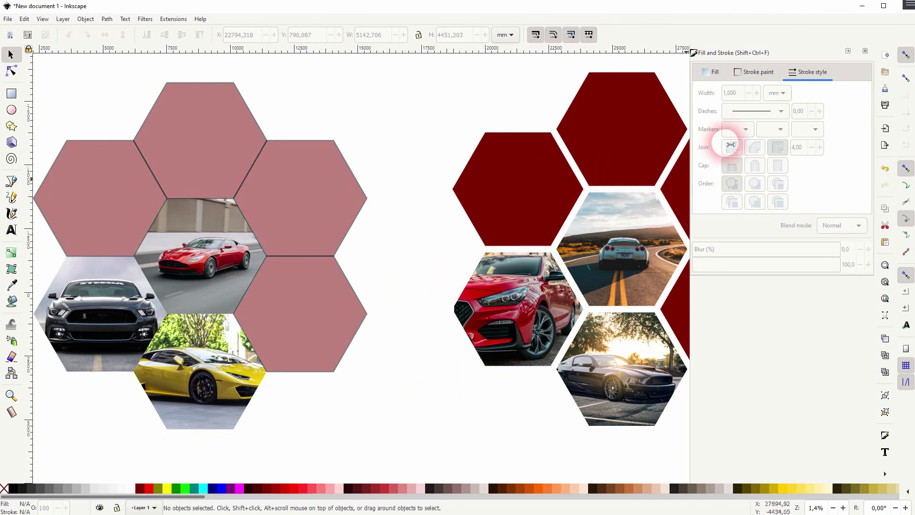
click(865, 51)
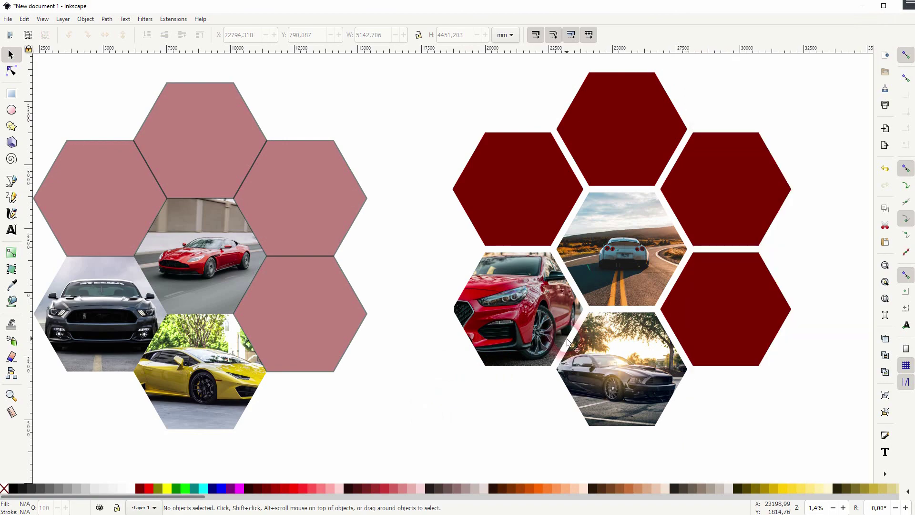